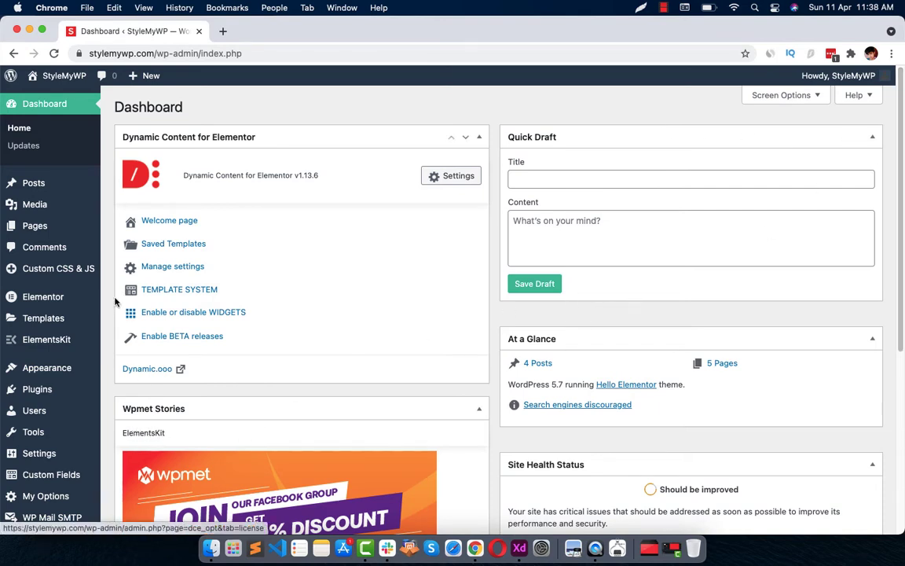
Search the directory for adding new plugins for "elementskit"
mouse_move(93, 269)
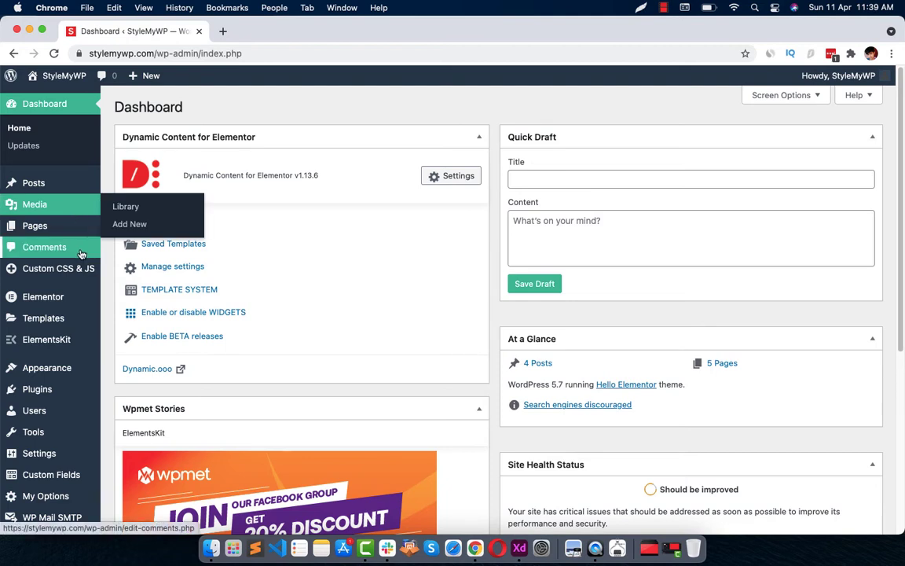
mouse_move(60, 396)
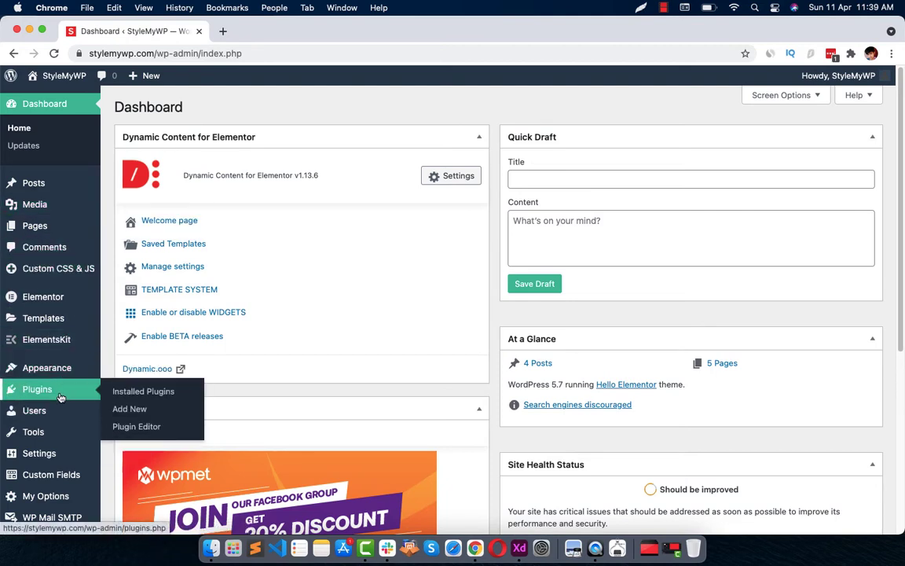
left_click(126, 408)
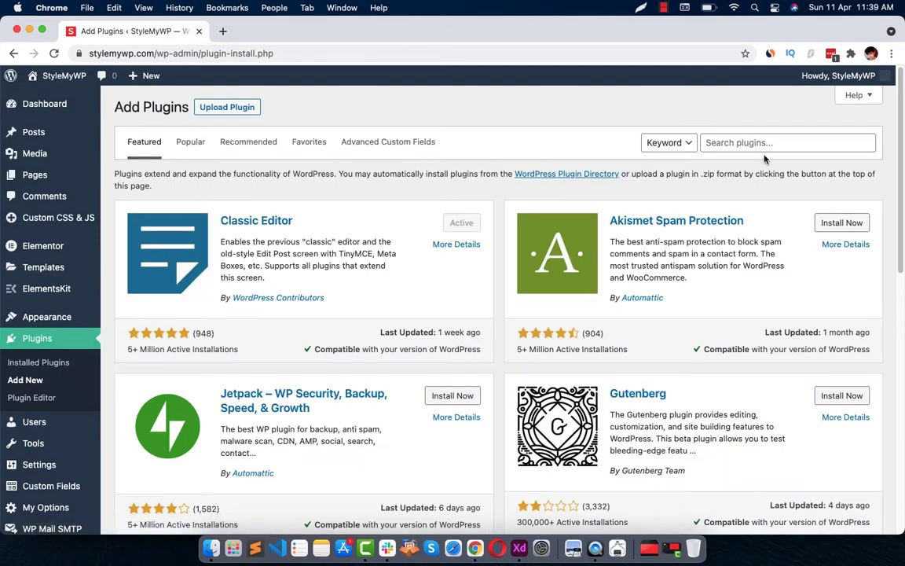
left_click(762, 142)
type("e")
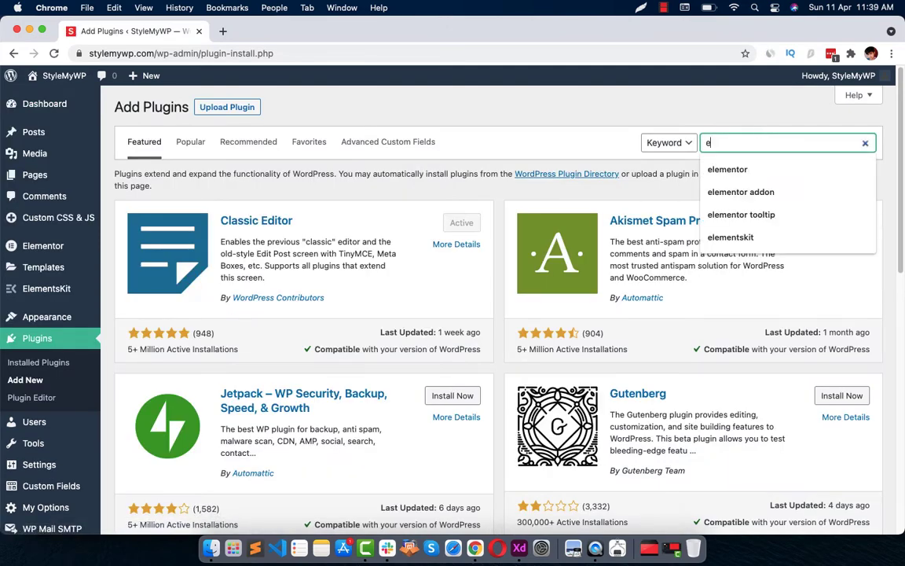
type("lementskit")
key("Return")
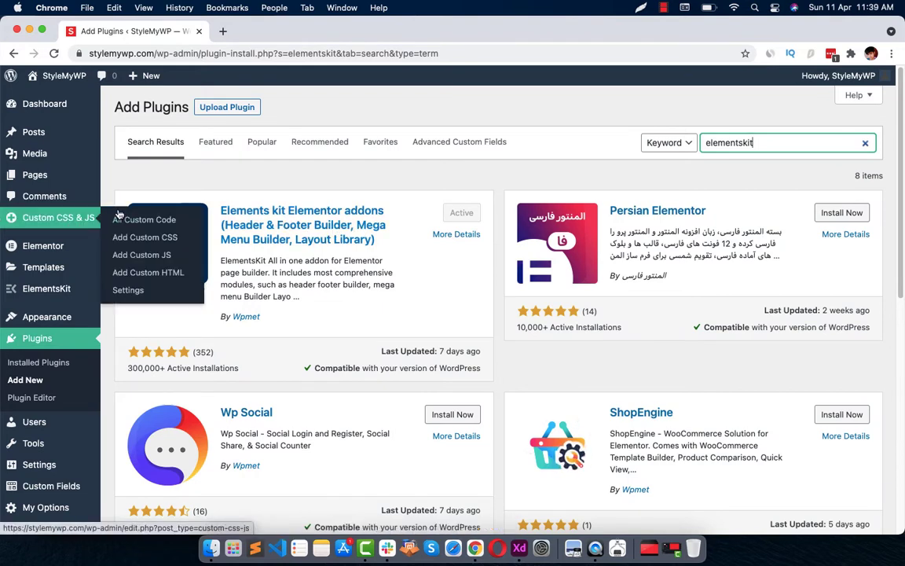
Open the ElementsKit module settings and check that the Mega Menu module is enabled
left_click(75, 289)
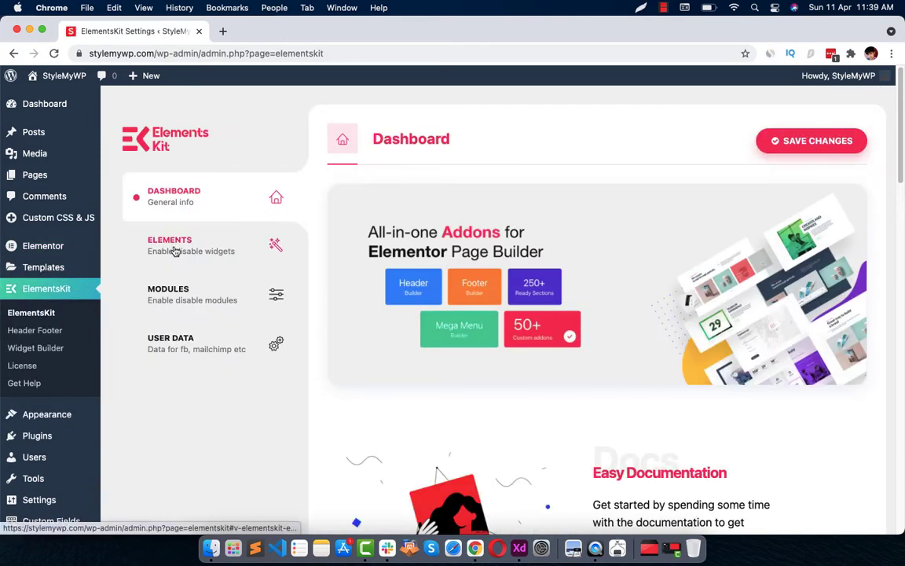
left_click(203, 293)
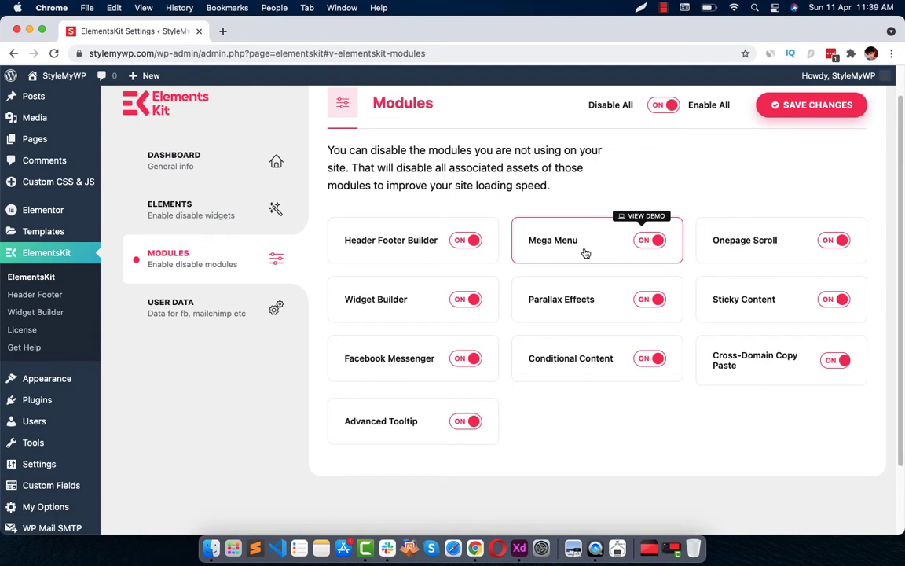
scroll(585, 252, "up", 1)
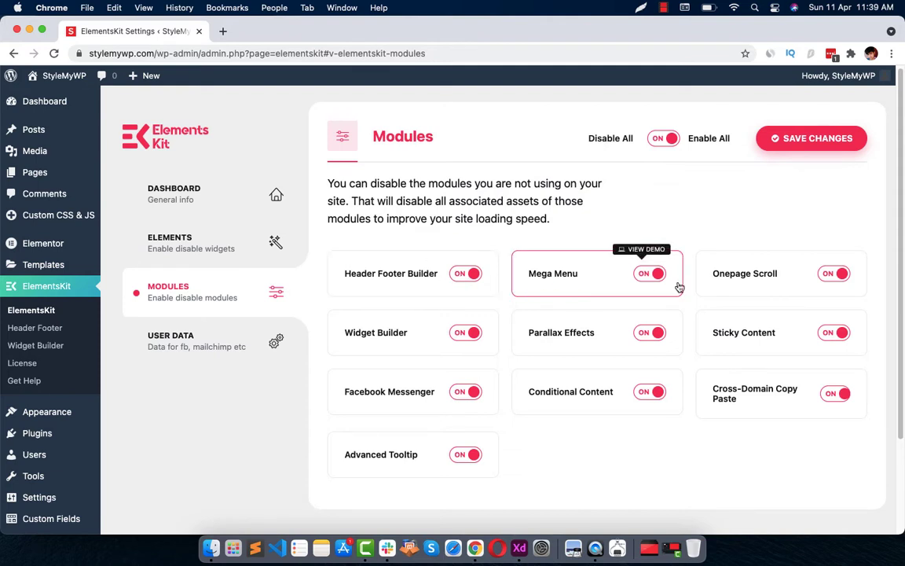
Start a new ElementsKit Header Footer template and title it "Mega Header"
left_click(49, 330)
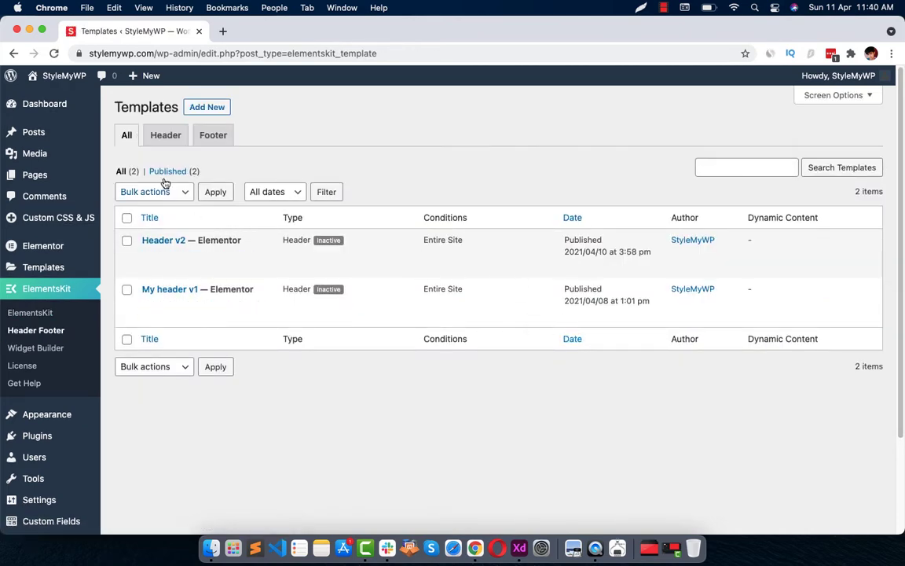
left_click(200, 110)
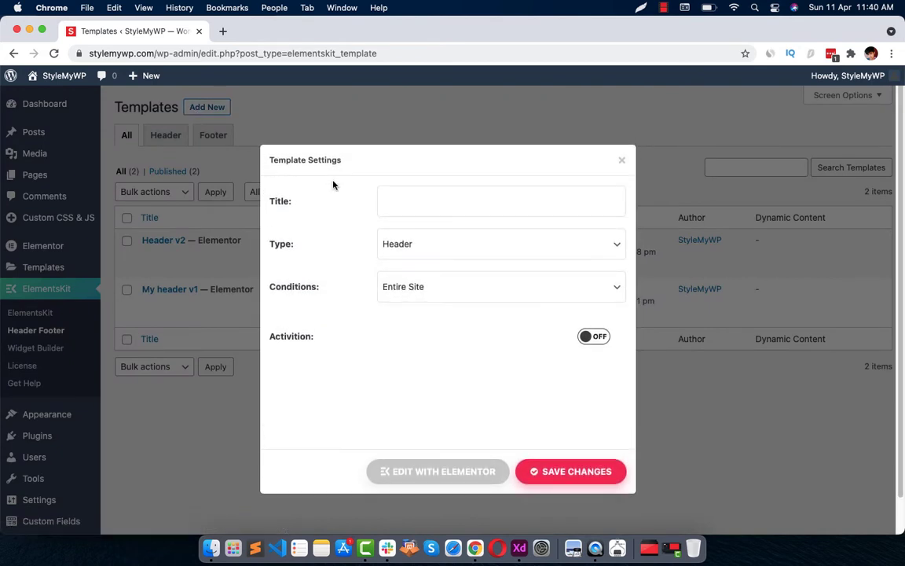
left_click(421, 201)
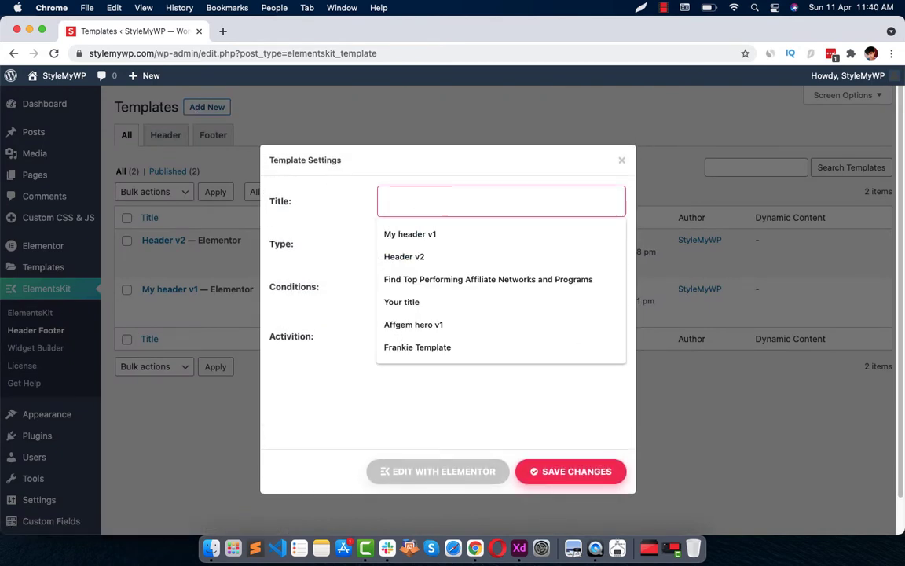
type("Header")
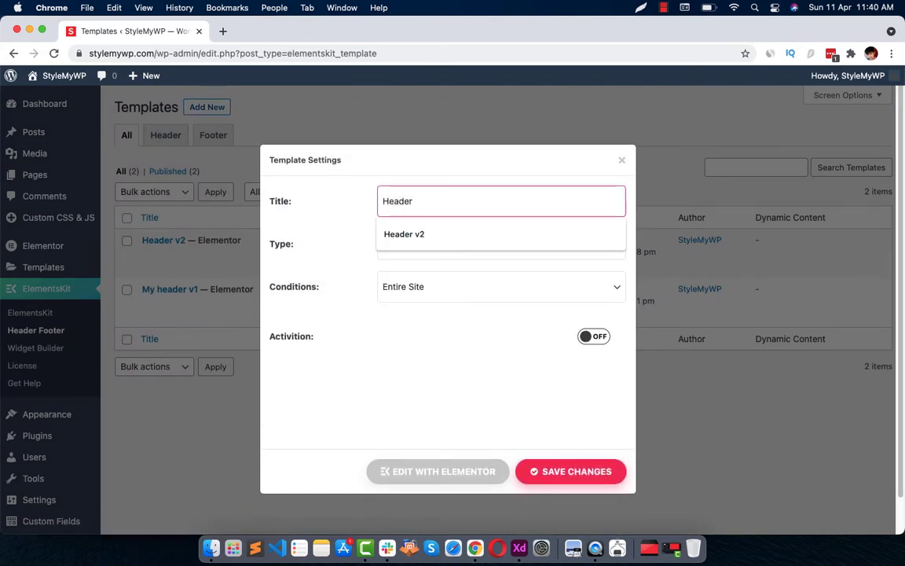
key("BackSpace")
key("BackSpace")
key("BackSpace")
key("BackSpace")
key("BackSpace")
key("BackSpace")
type("Mega")
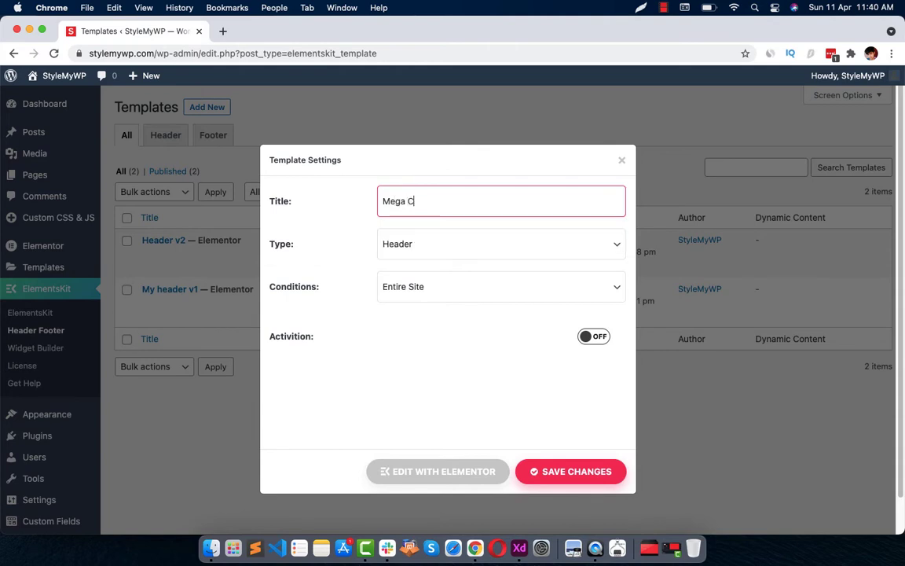
Keep the template's type as Header and its condition as Entire Site, activate it and save it
left_click(417, 256)
left_click(412, 307)
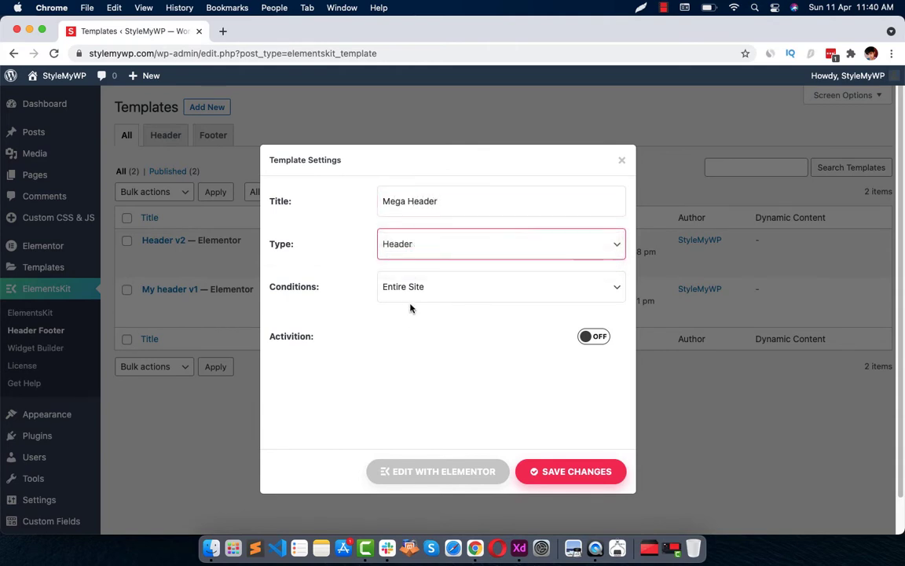
left_click(427, 299)
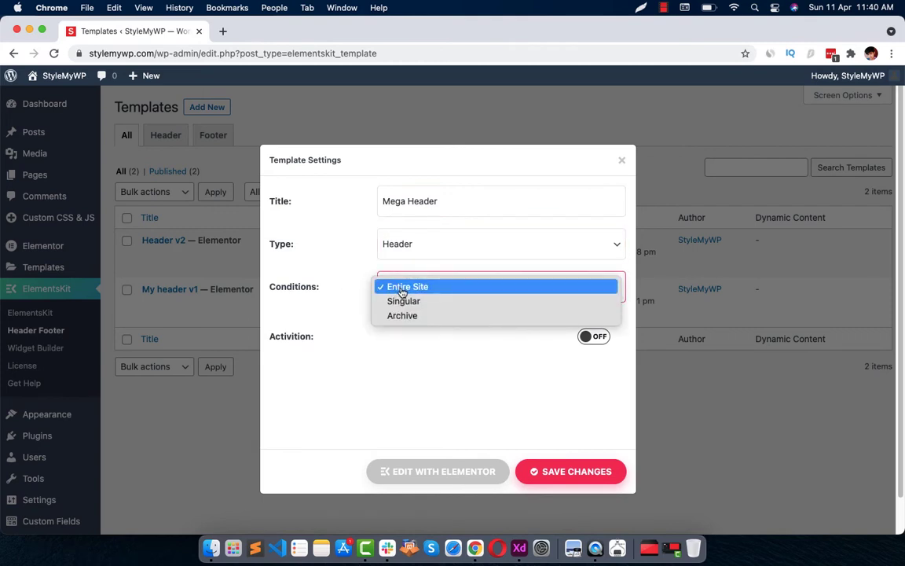
left_click(390, 289)
left_click(587, 335)
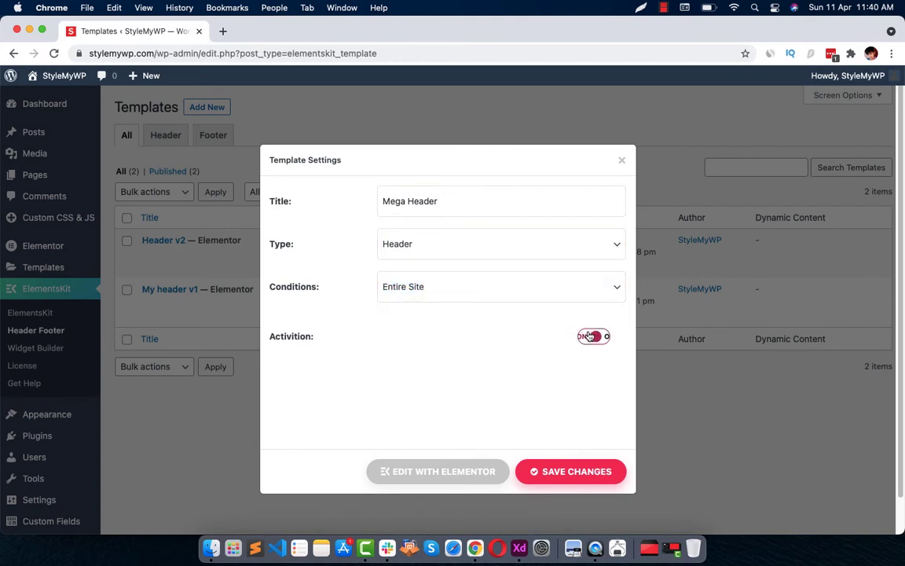
left_click(547, 474)
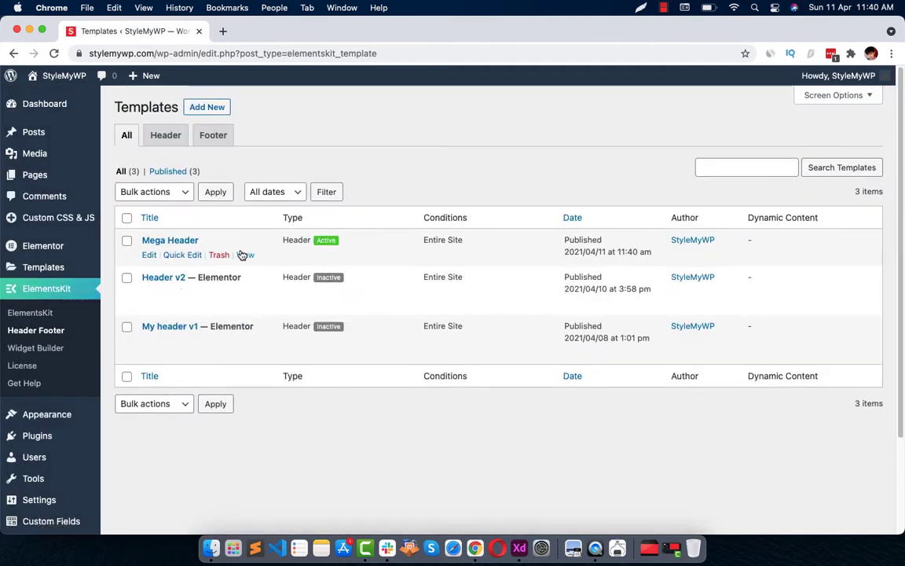
Open the Mega Header template in Elementor and insert the MetForm header from the ElementsKit library's Classic headers
left_click(148, 255)
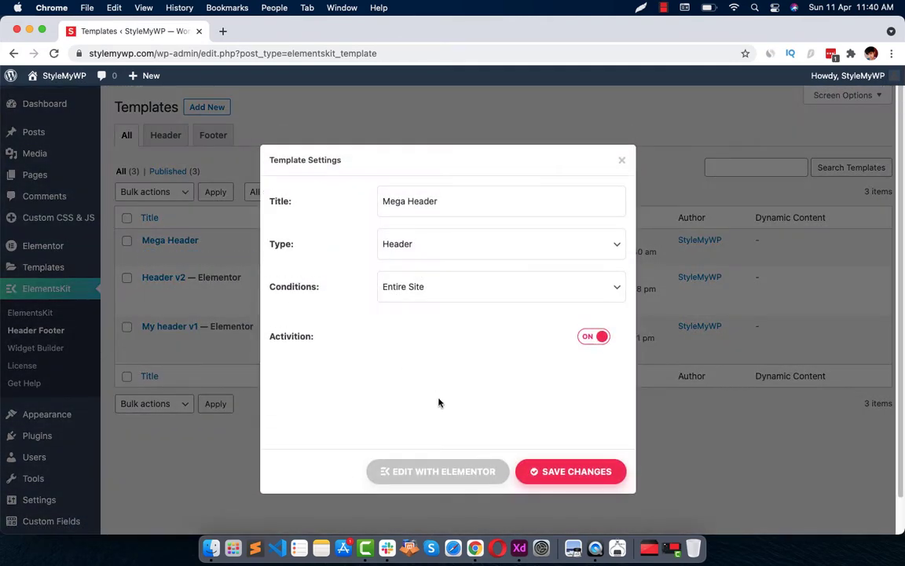
left_click(432, 471)
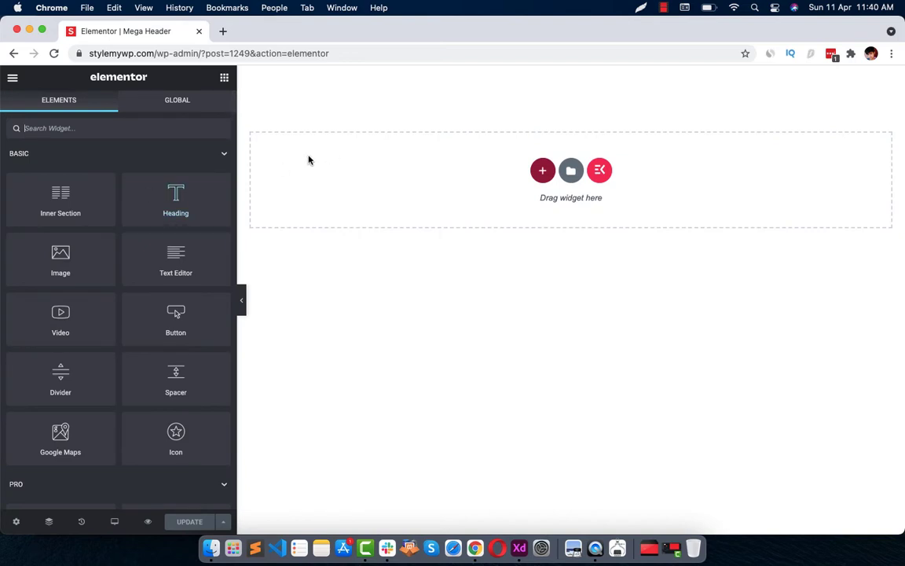
left_click(599, 173)
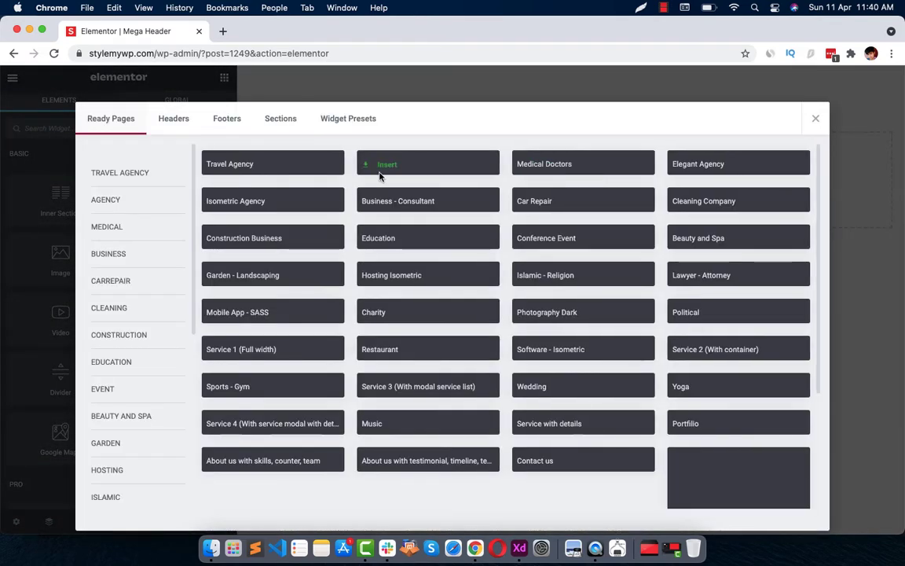
left_click(172, 124)
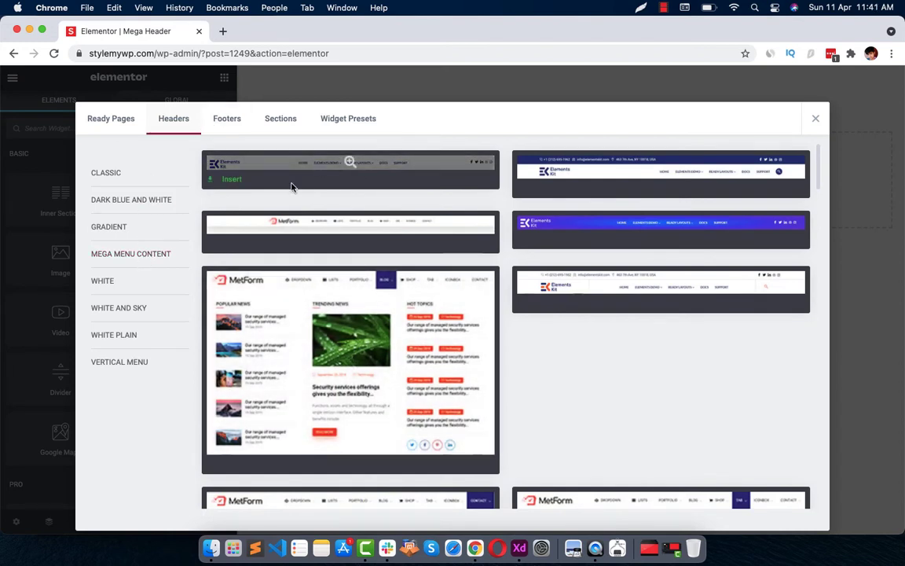
left_click(118, 255)
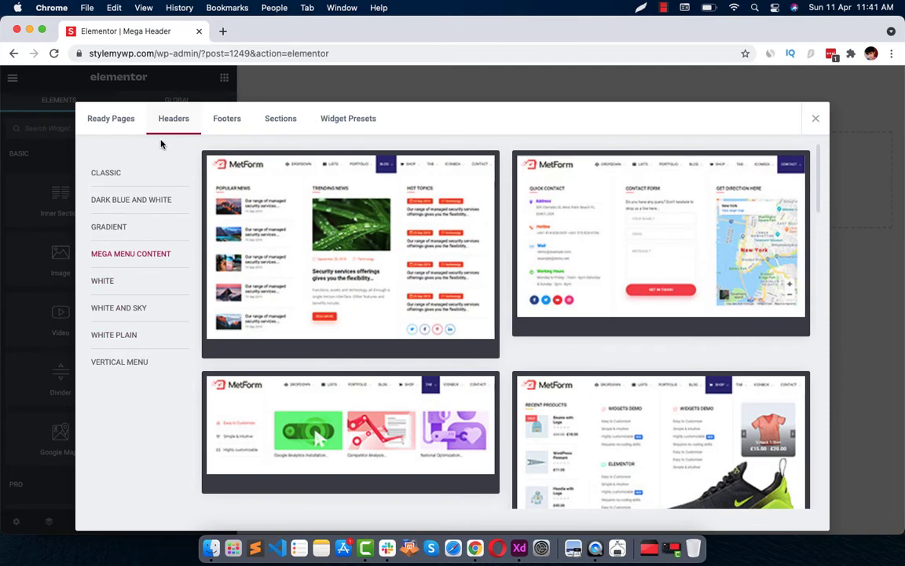
left_click(139, 172)
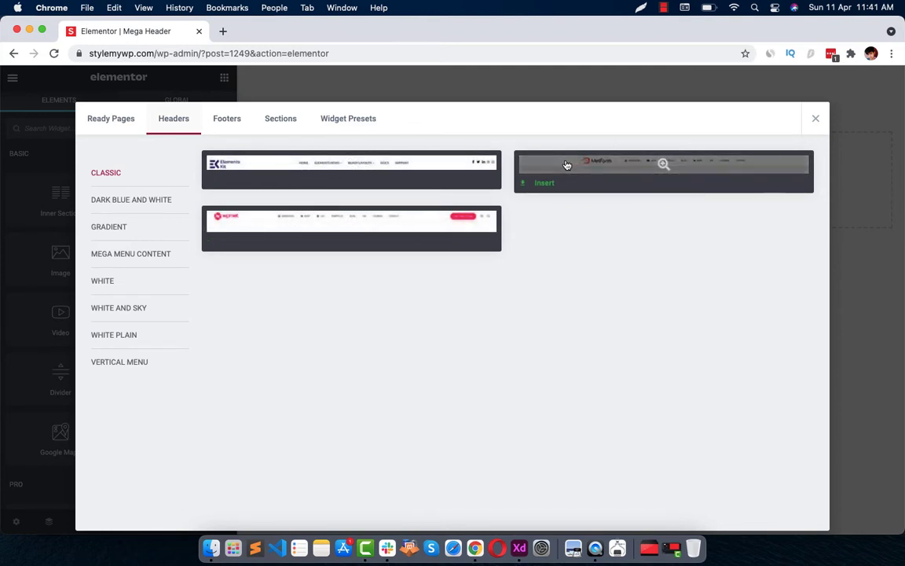
left_click(601, 165)
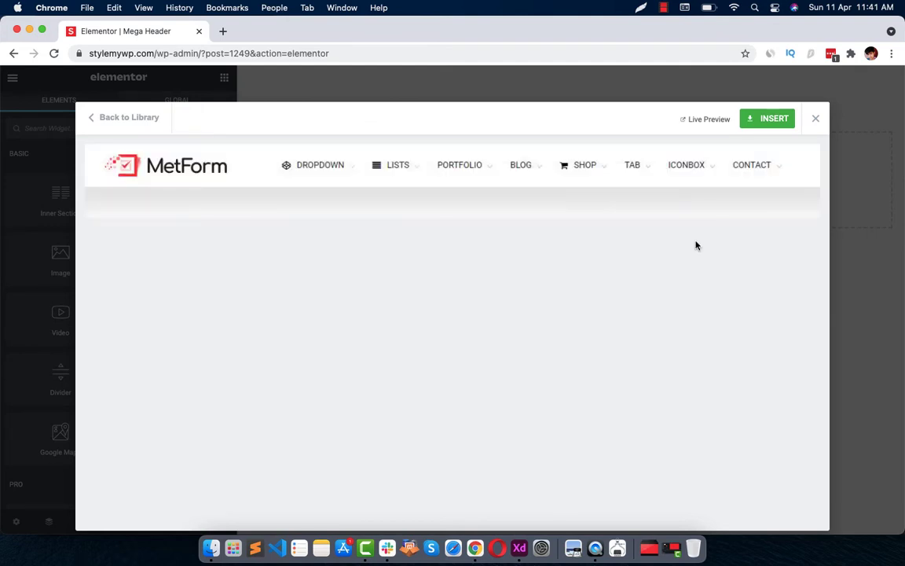
left_click(770, 121)
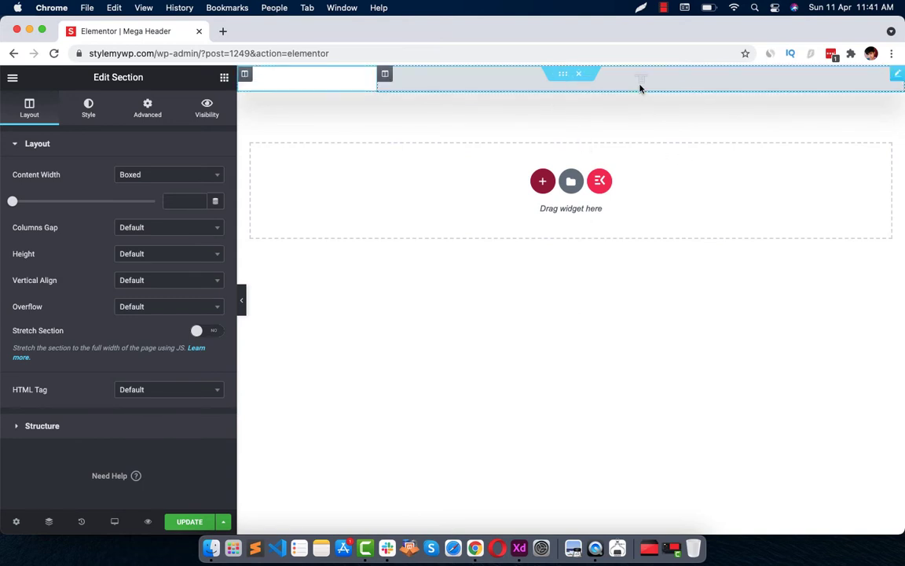
Replace the header's logo image with StyleMyWP-Logo.png from the media library
left_click(310, 80)
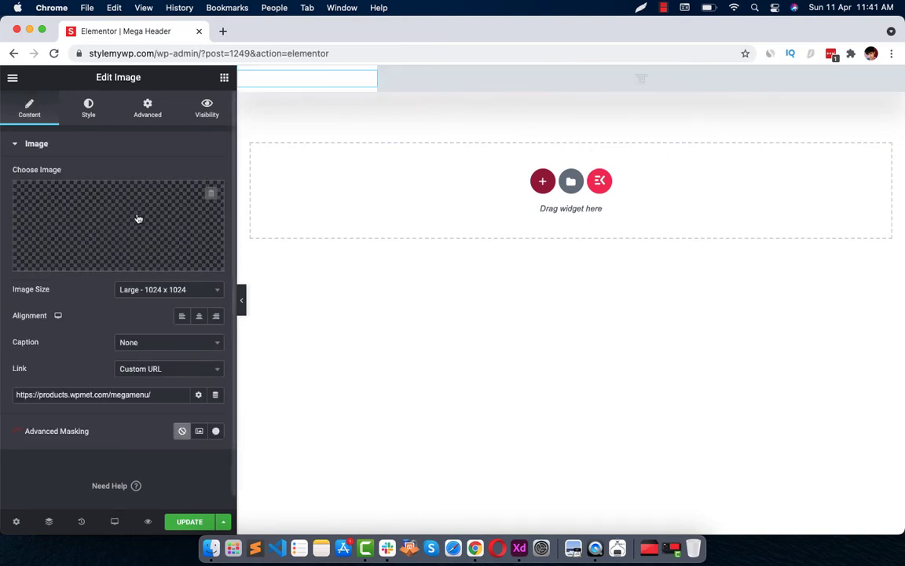
left_click(91, 225)
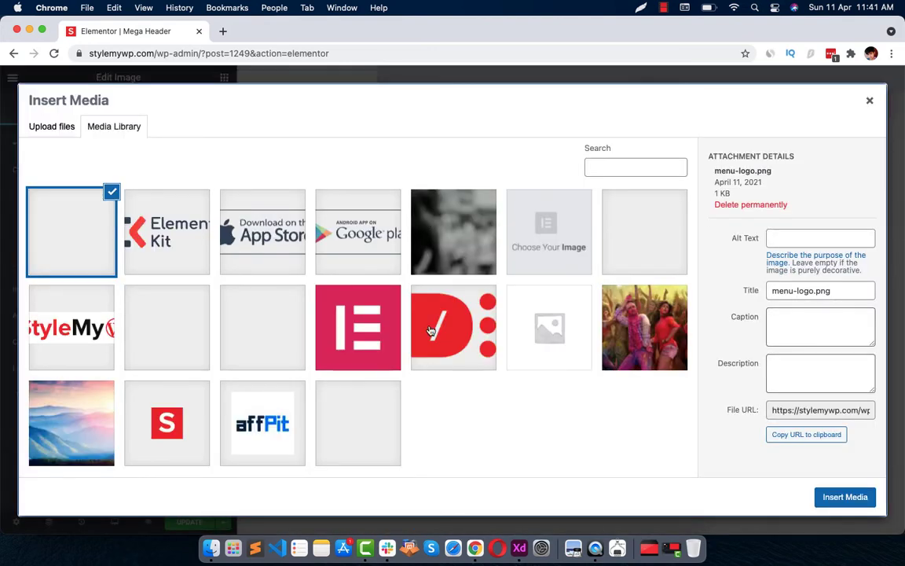
left_click(76, 350)
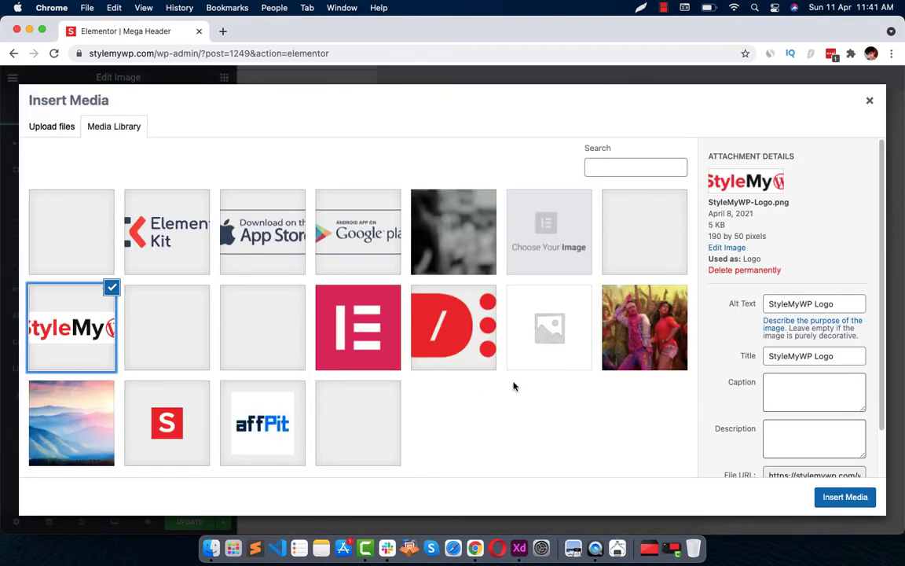
left_click(863, 498)
Assign Menu 1 to the header's nav menu widget and update the template
left_click(456, 78)
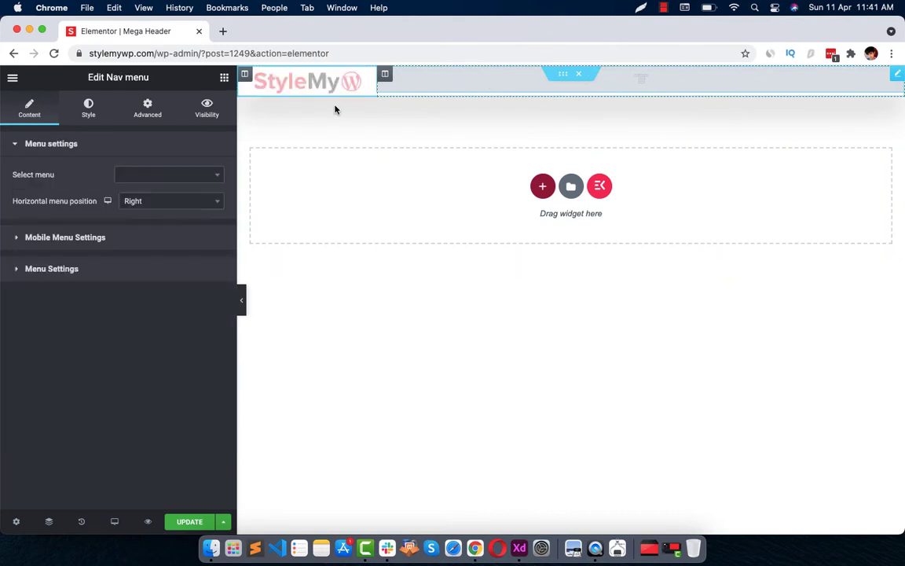
left_click(134, 179)
left_click(132, 210)
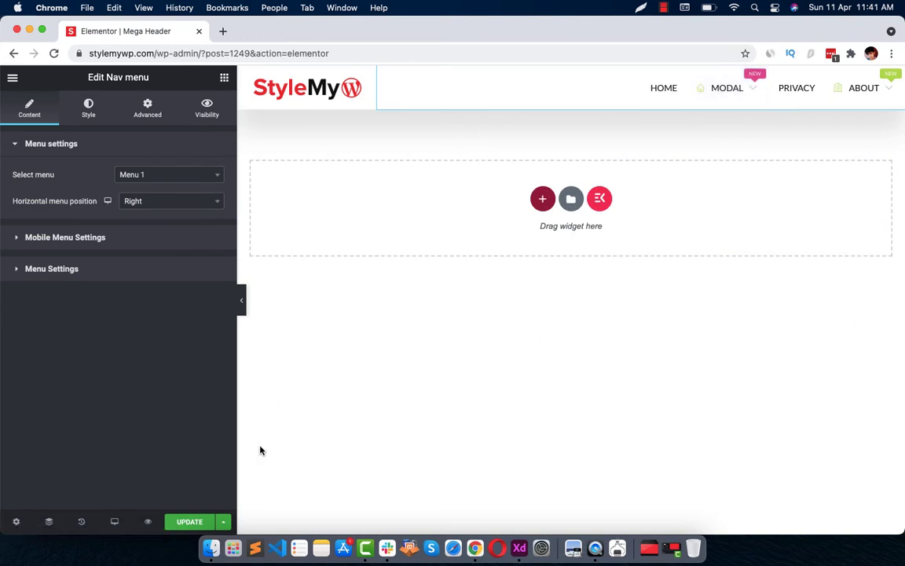
left_click(208, 521)
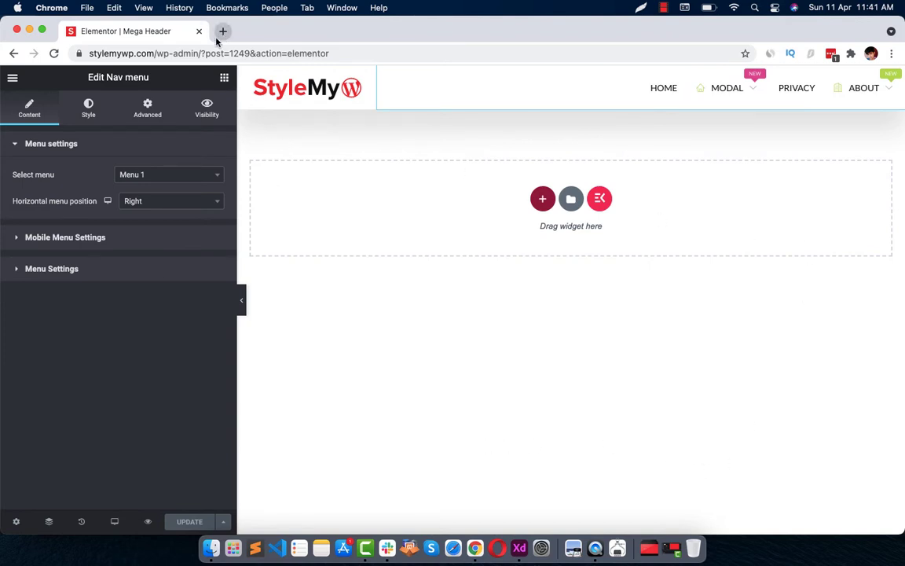
Open the site's wp-admin dashboard in a new browser tab and go to the Menus management page
left_click_drag(229, 54, 20, 55)
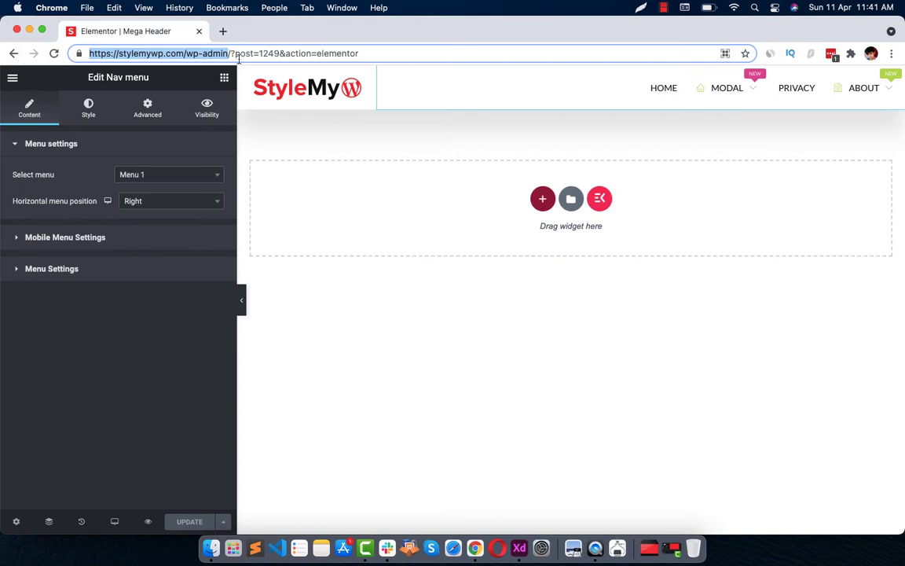
left_click_drag(208, 38, 218, 32)
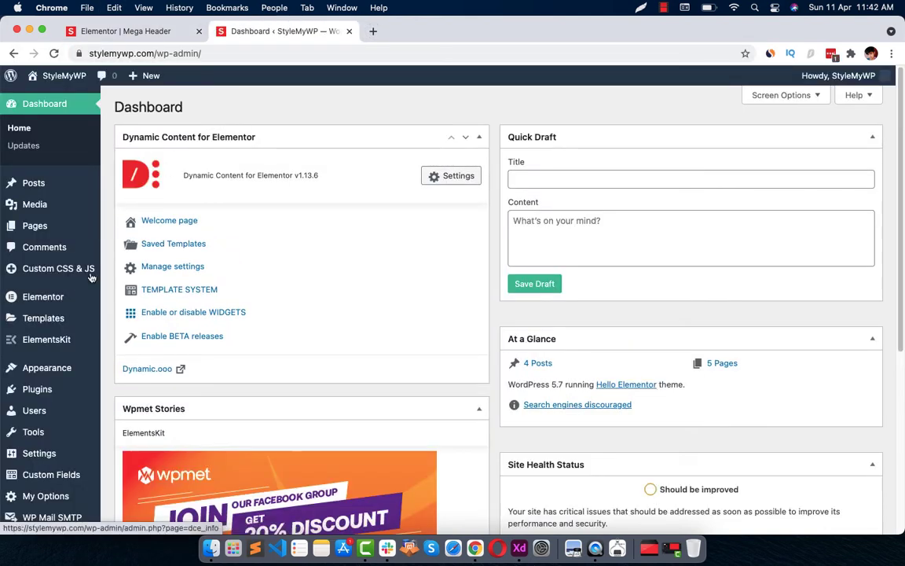
mouse_move(65, 368)
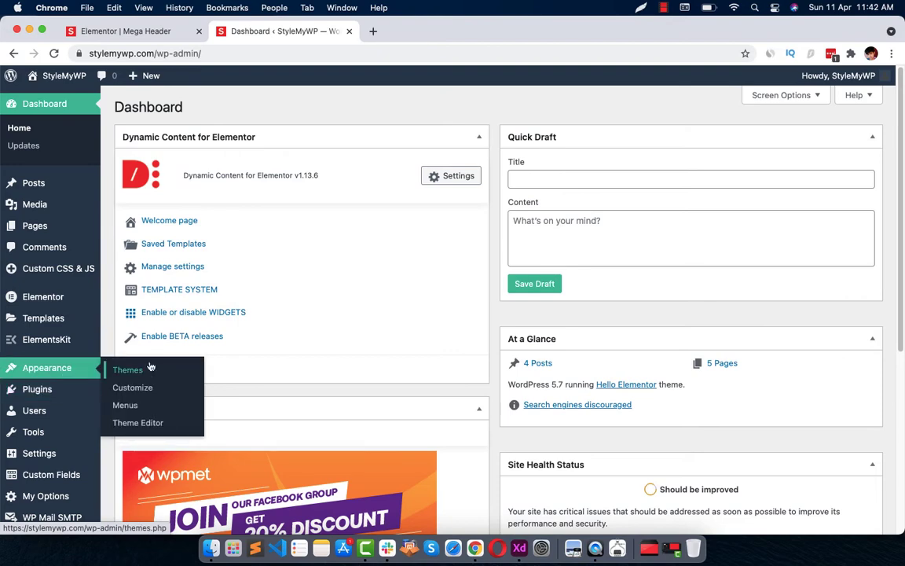
left_click(144, 405)
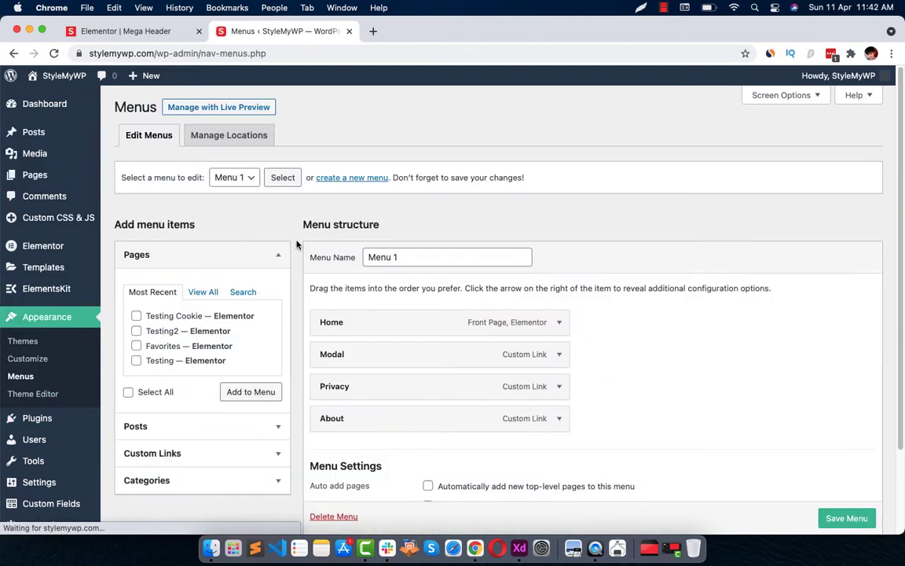
Check that Menu 1 is selected and enabled for Megamenu content, and view the Home item's mega menu settings
left_click(229, 179)
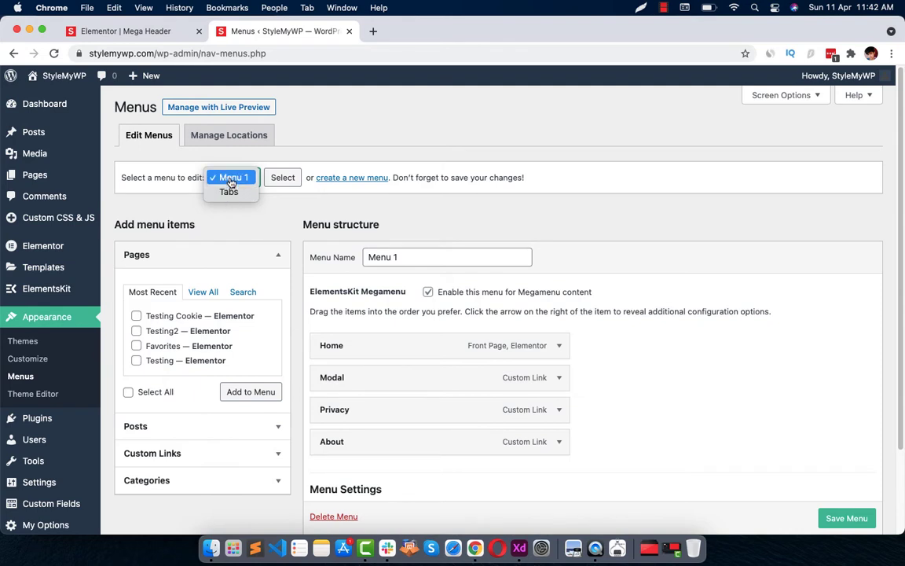
left_click(287, 199)
scroll(268, 232, "down", 1)
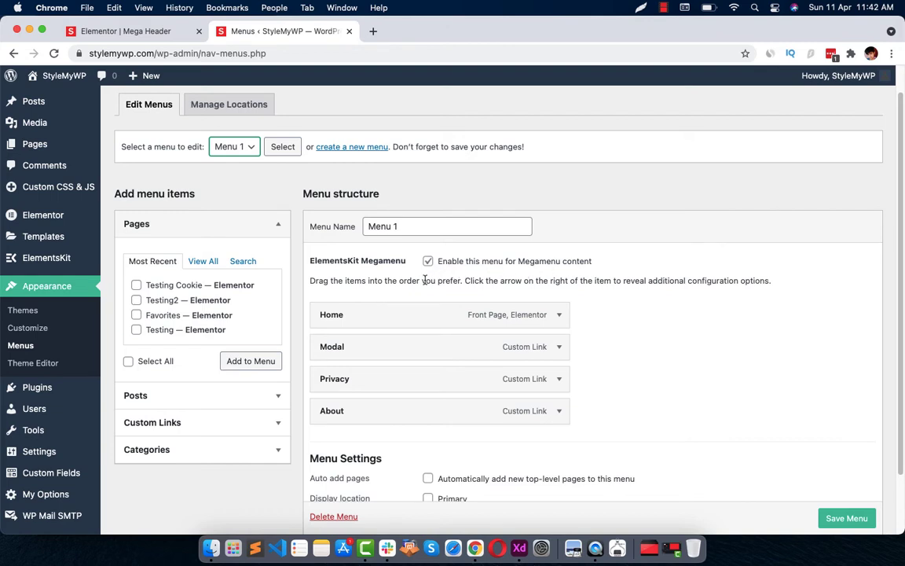
mouse_move(361, 320)
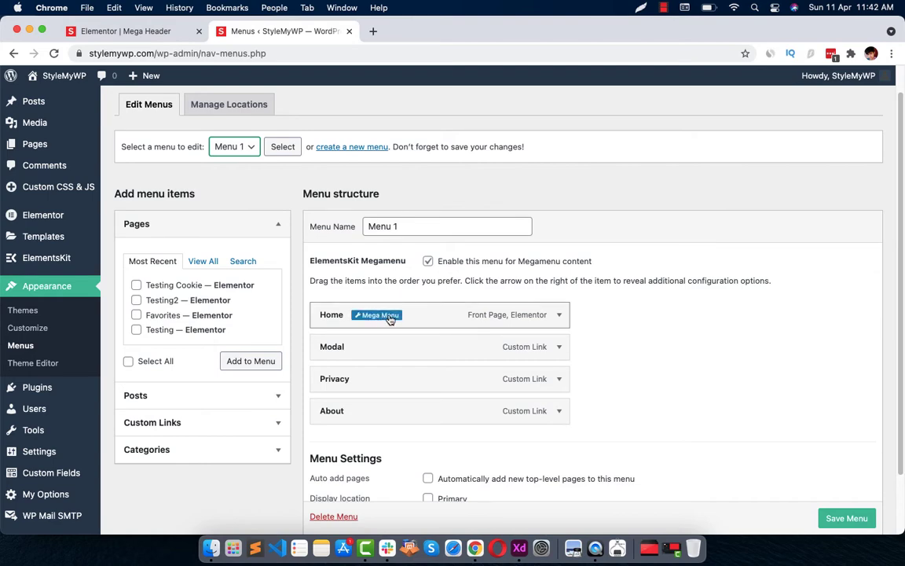
left_click(381, 316)
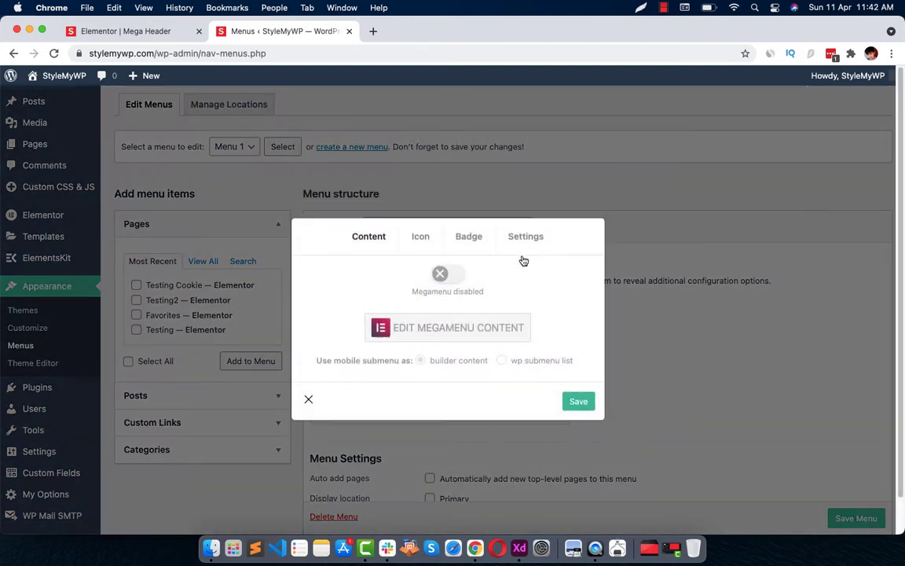
left_click(309, 401)
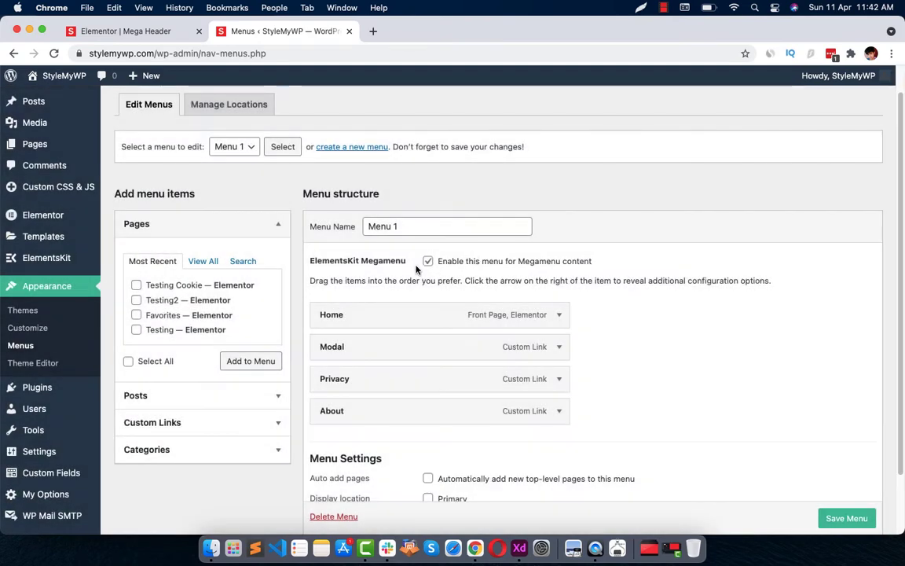
left_click(427, 261)
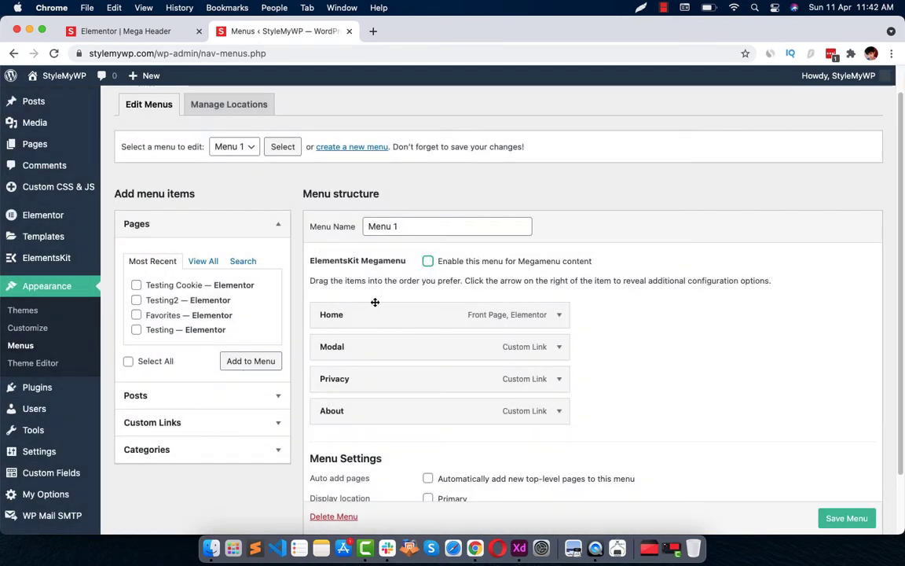
left_click(428, 262)
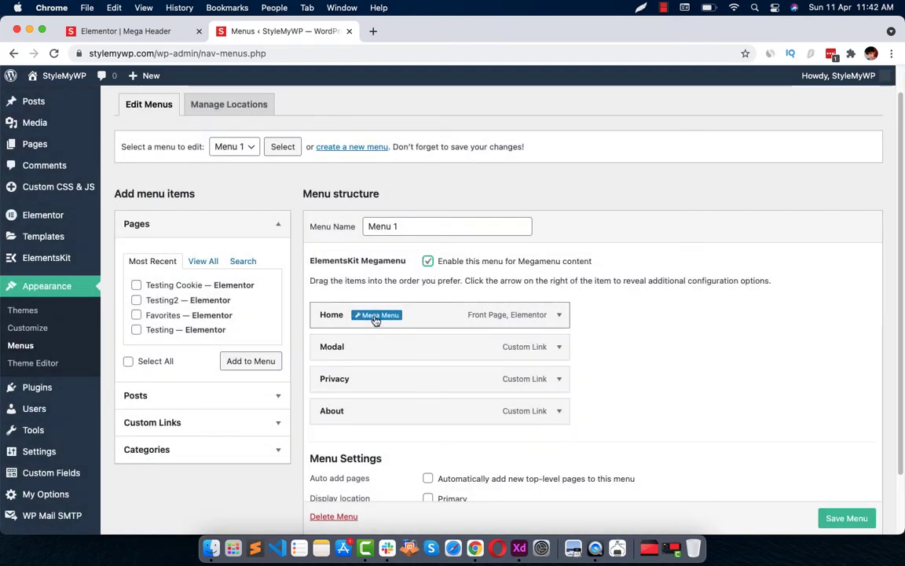
Open the Modal item's megamenu content for editing with its mega menu enabled, and delete the existing contact section
left_click(375, 347)
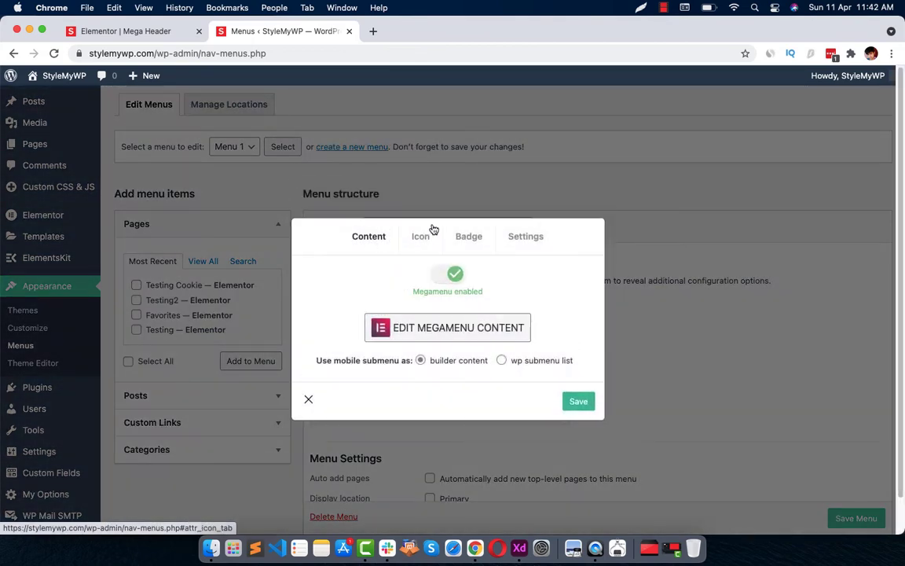
left_click(436, 281)
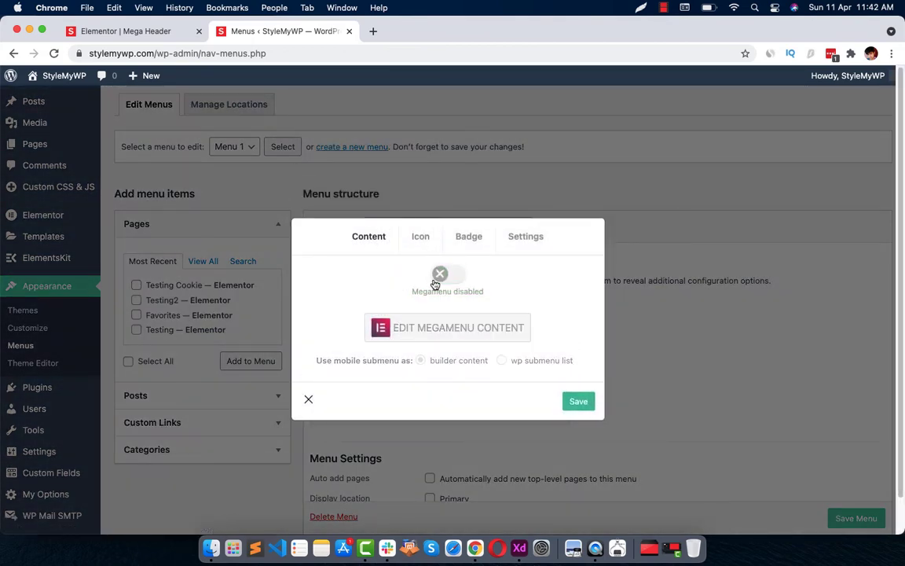
left_click(455, 275)
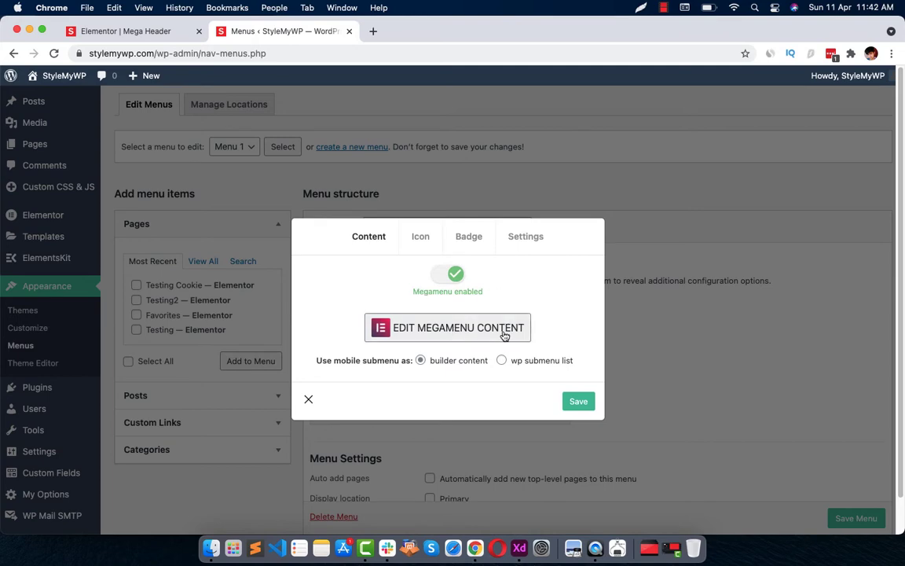
left_click(472, 334)
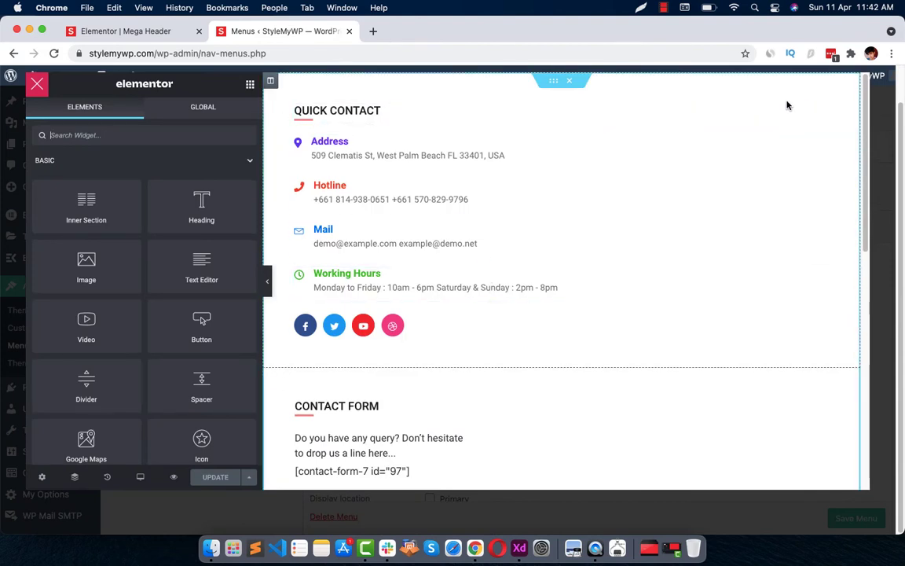
left_click(571, 84)
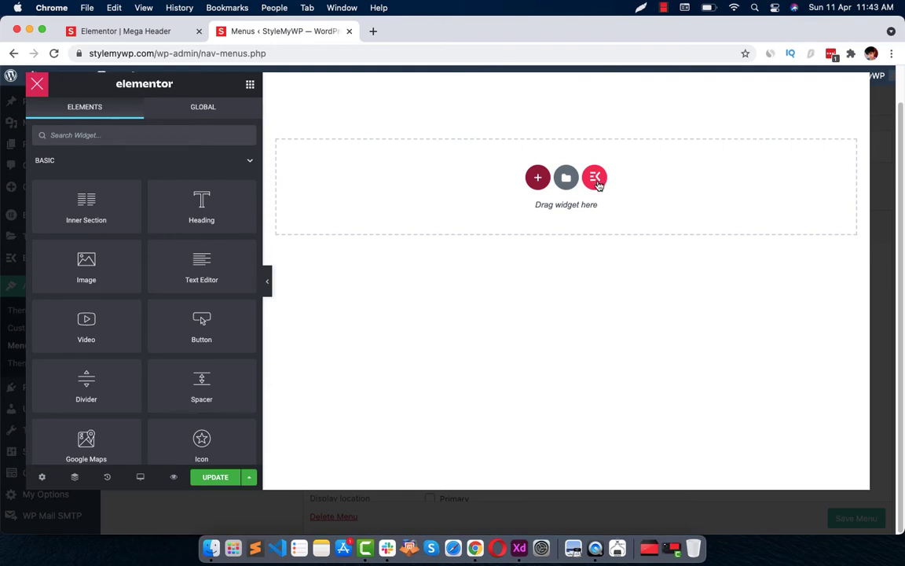
Try the MetForm Tab layout from the ElementsKit library's Mega Menu Content headers, and delete the inserted section
left_click(595, 178)
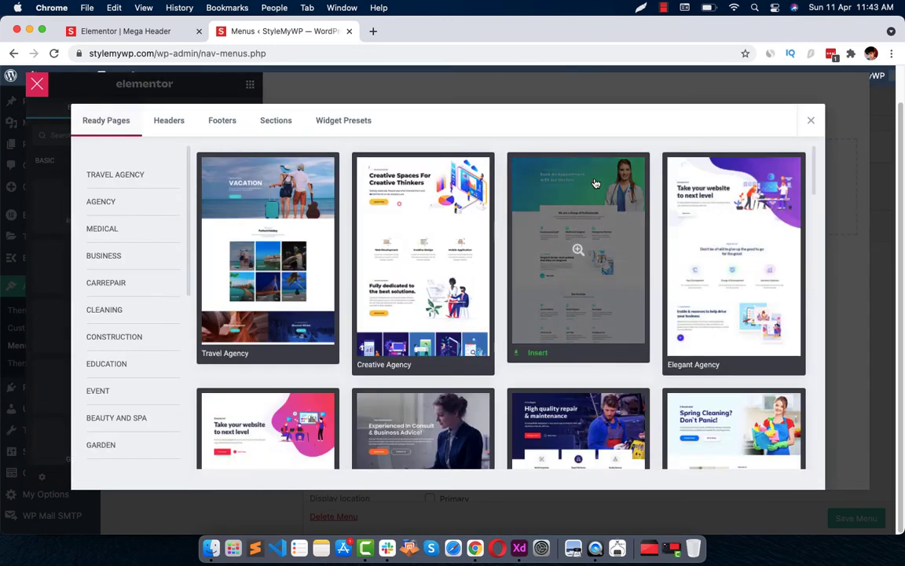
left_click(150, 122)
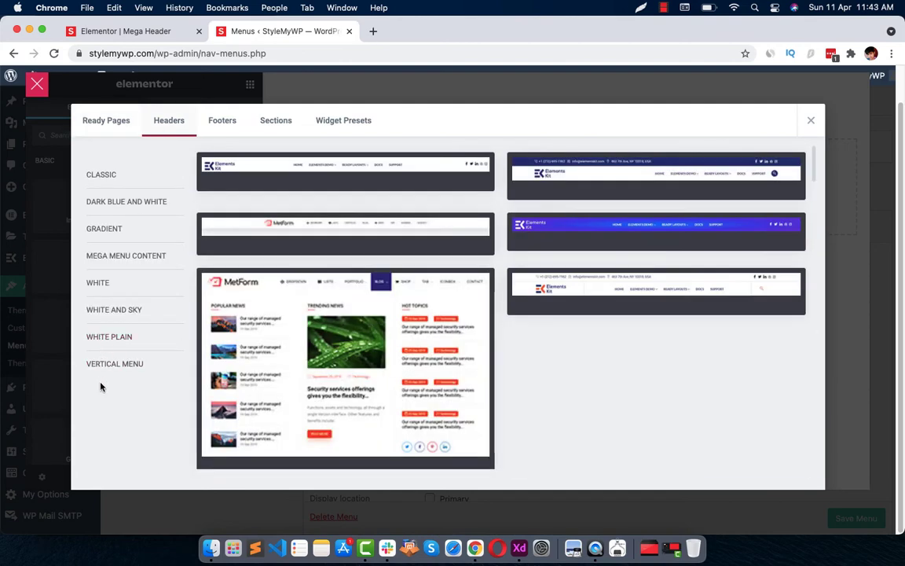
left_click(149, 252)
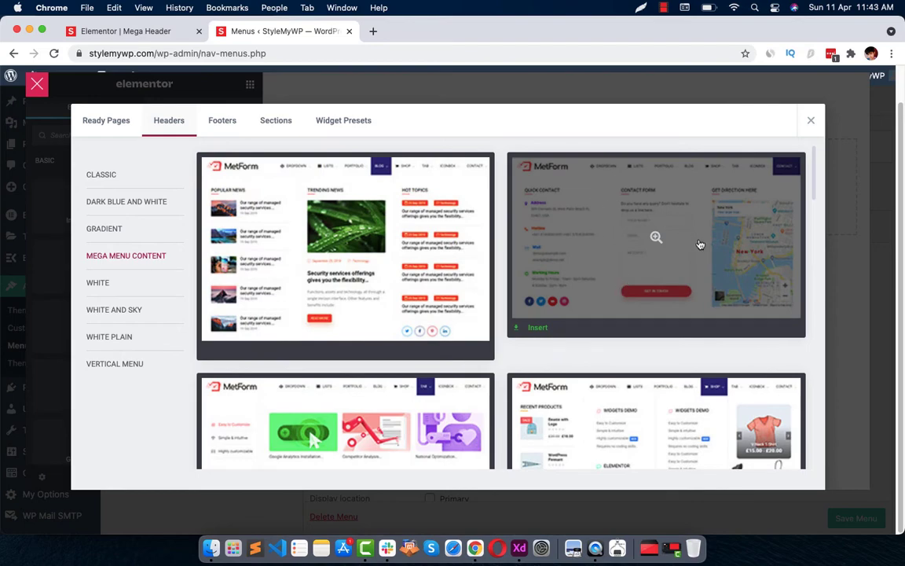
scroll(699, 246, "down", 5)
scroll(694, 262, "up", 2)
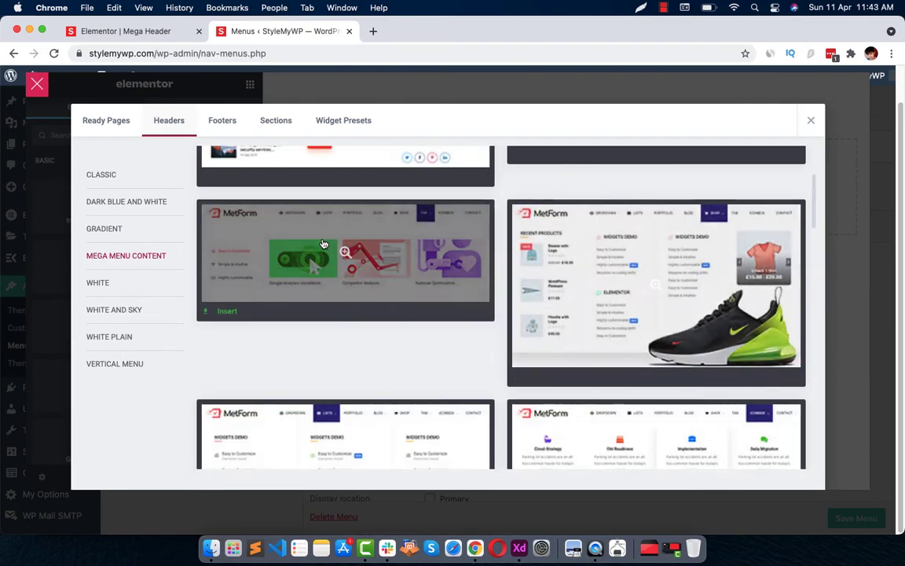
scroll(440, 297, "down", 1)
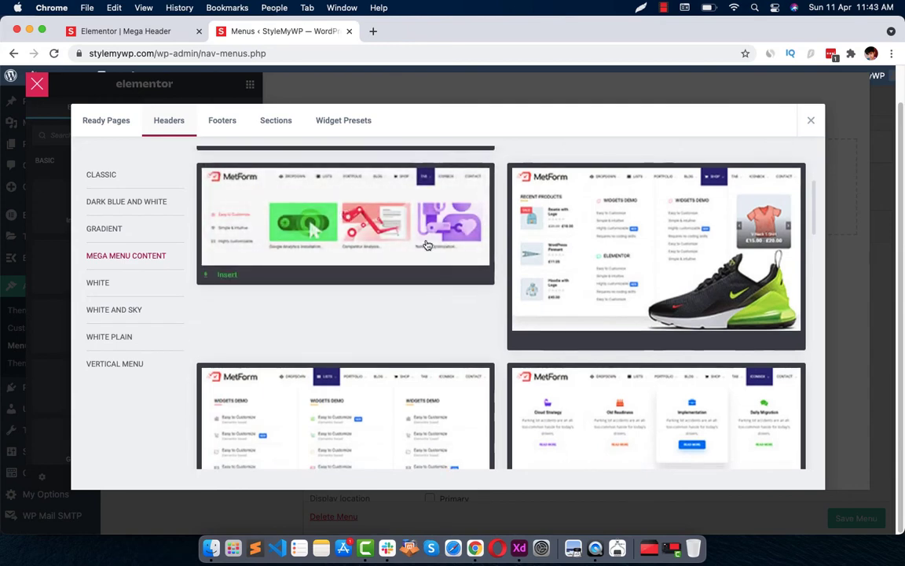
left_click(435, 209)
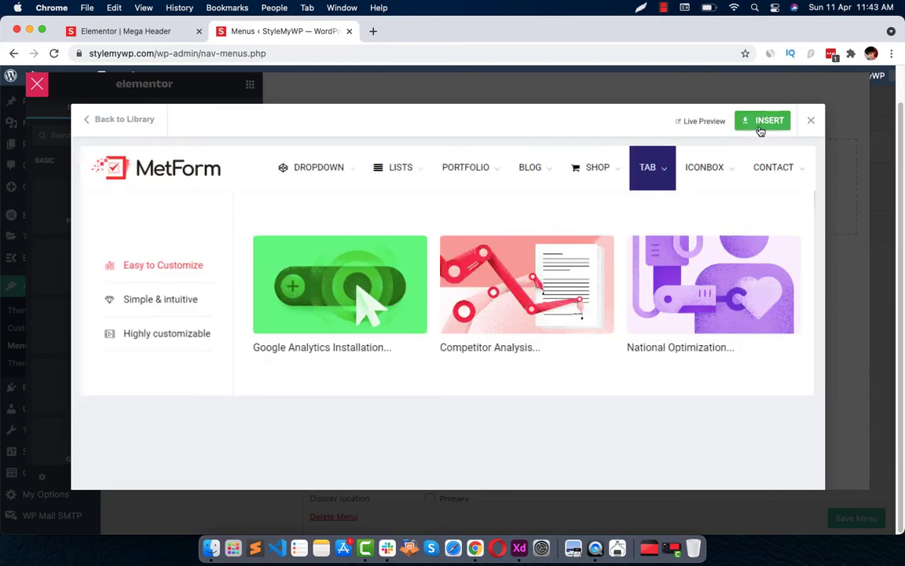
left_click(762, 123)
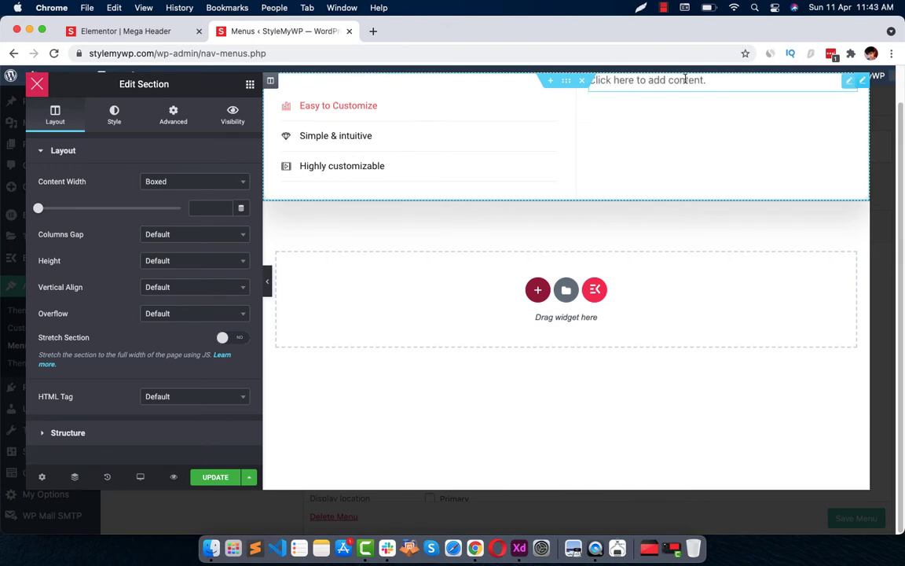
left_click(769, 84)
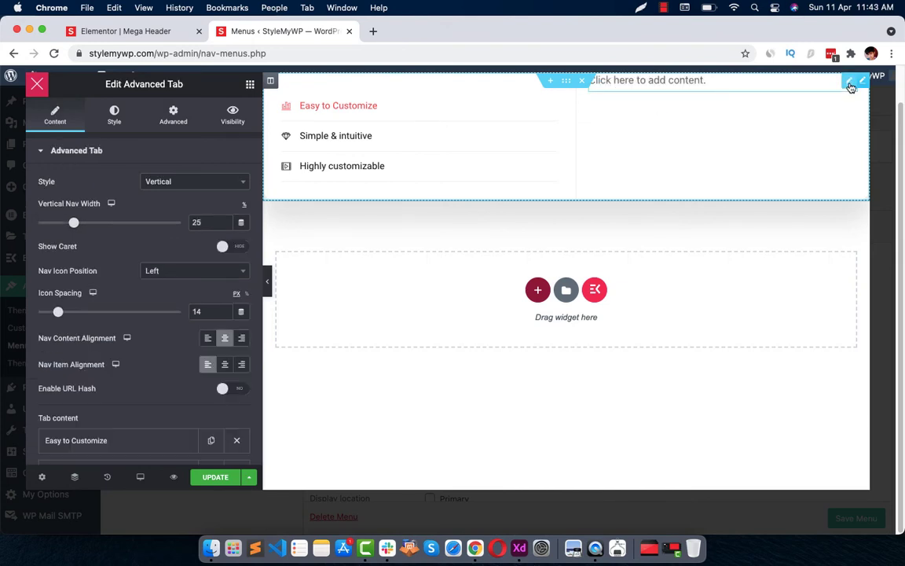
left_click(583, 81)
Open the ElementsKit library's Mega Menu Content headers again and browse the available layouts
left_click(593, 179)
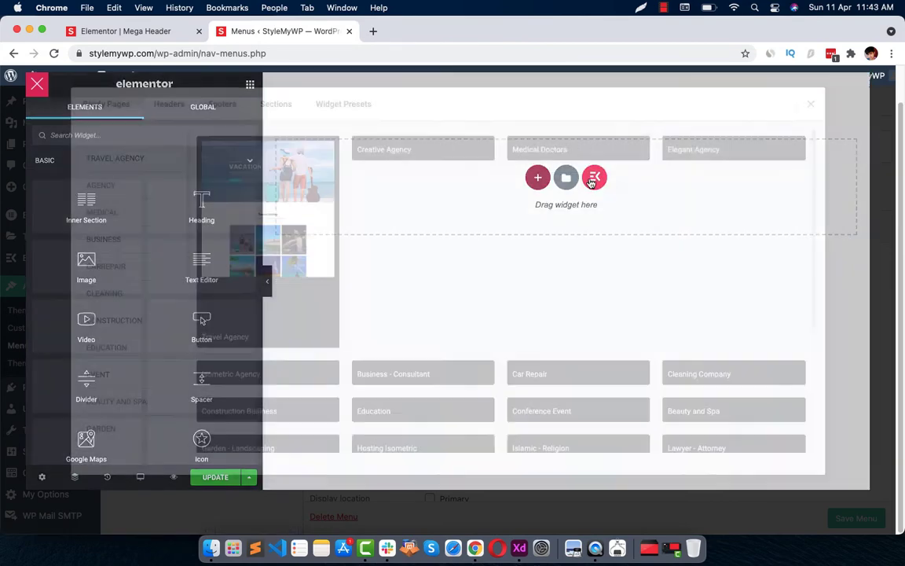
left_click(168, 105)
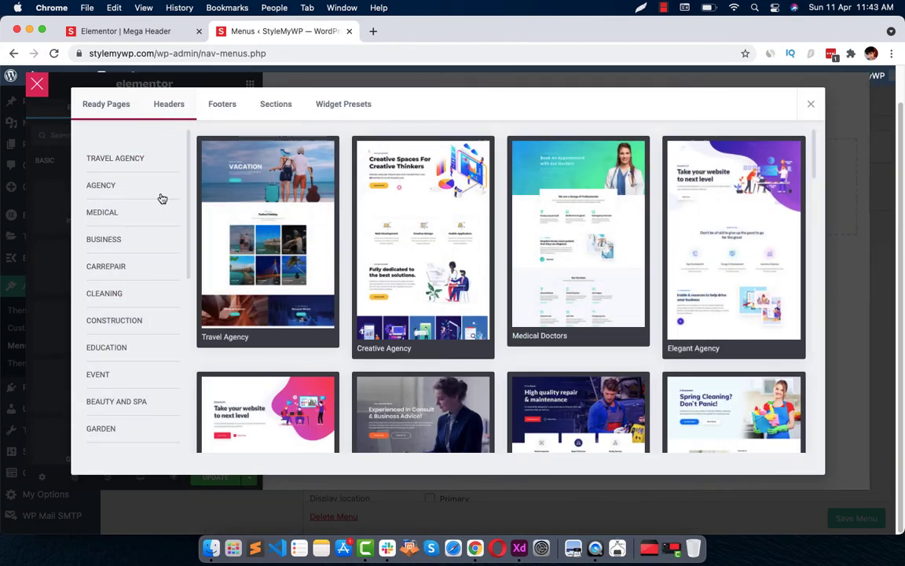
left_click(121, 240)
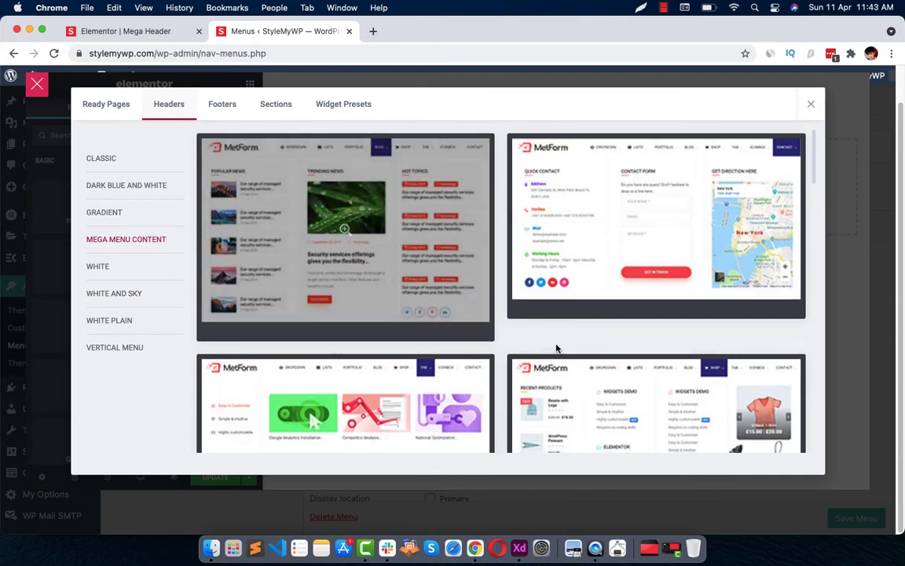
scroll(584, 368, "down", 10)
scroll(583, 366, "down", 5)
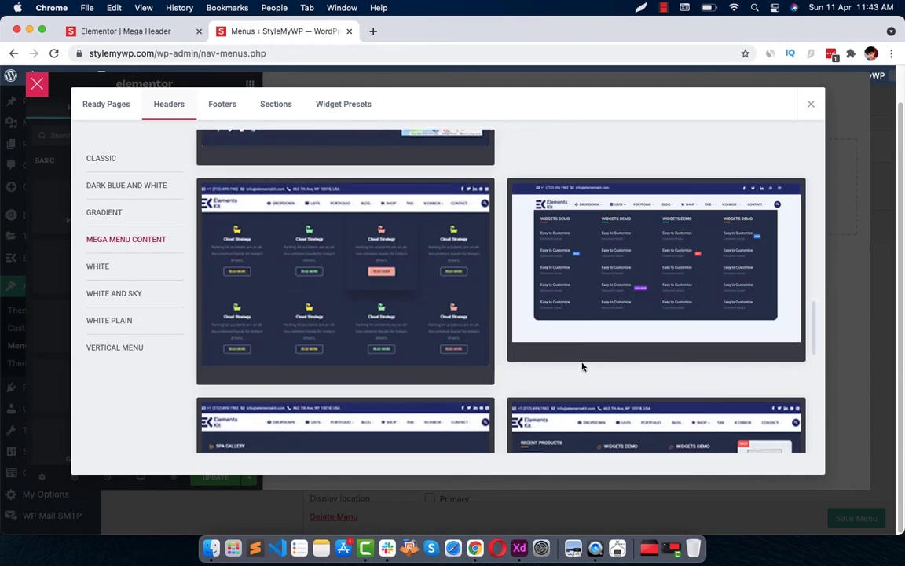
scroll(582, 366, "down", 10)
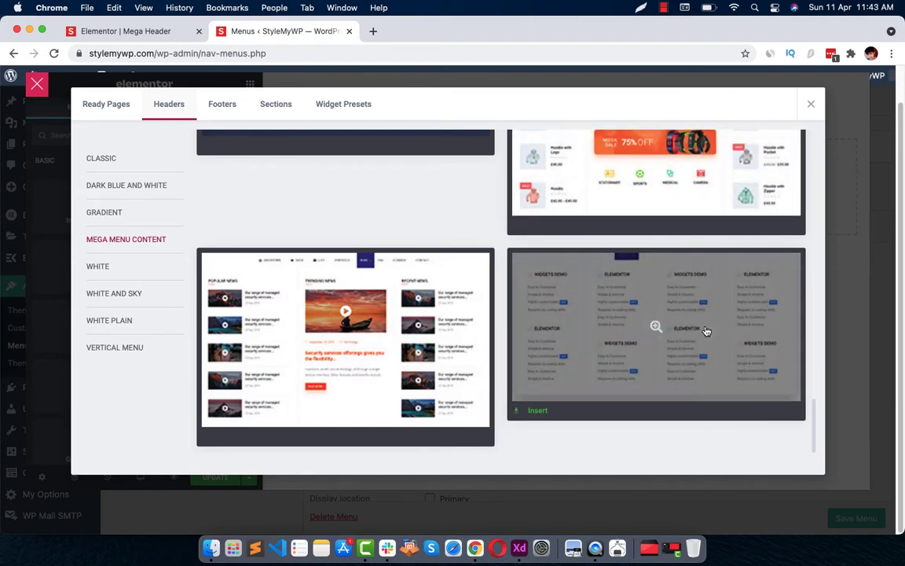
scroll(680, 297, "up", 10)
scroll(699, 369, "down", 1)
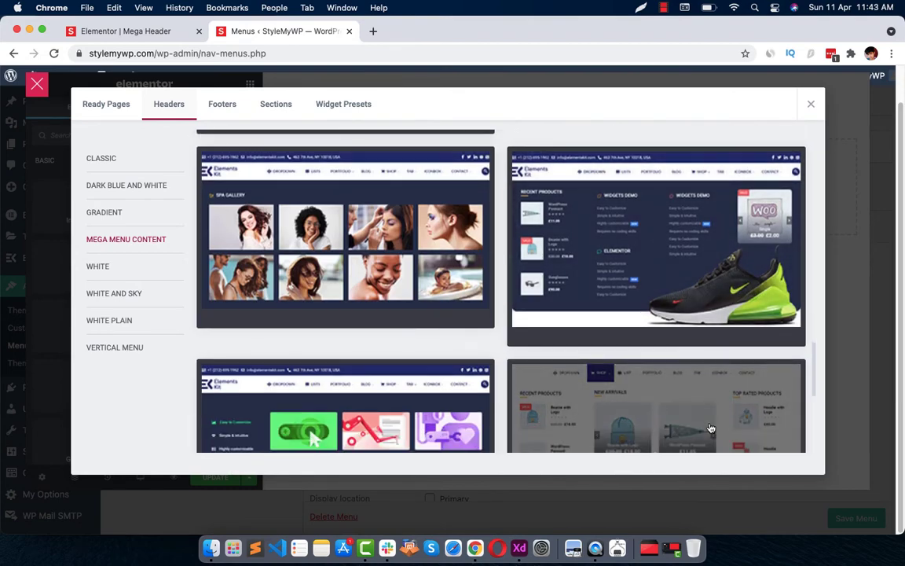
scroll(709, 399, "down", 3)
scroll(708, 399, "up", 4)
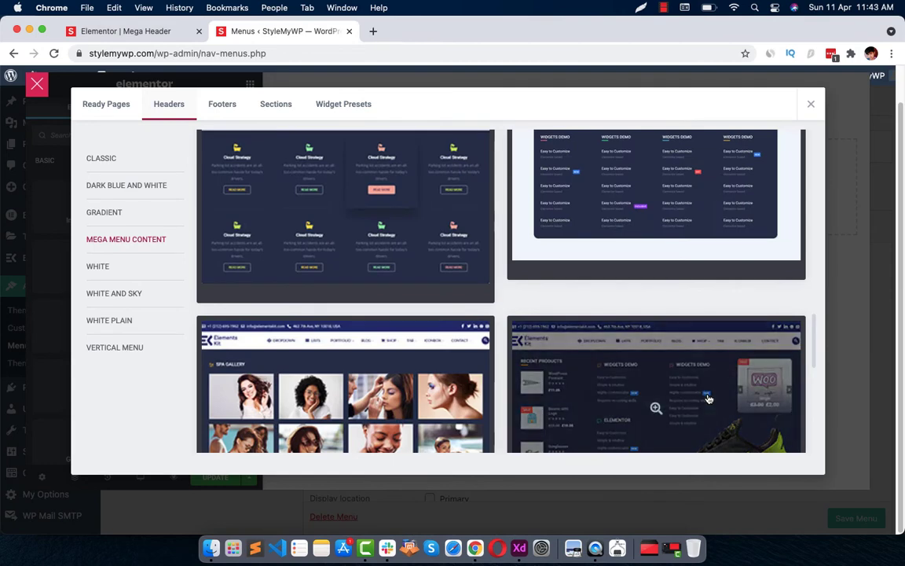
scroll(708, 399, "up", 5)
scroll(708, 399, "up", 5)
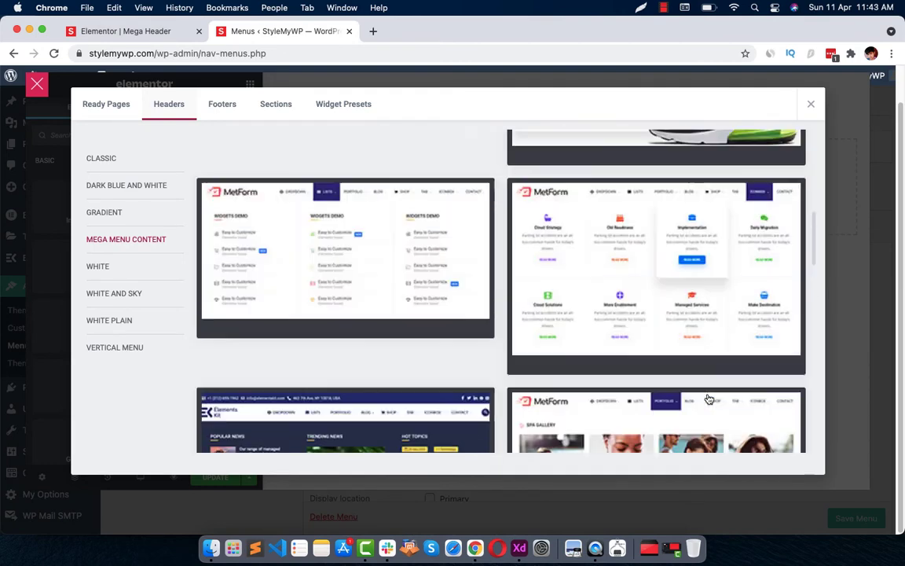
scroll(708, 399, "up", 5)
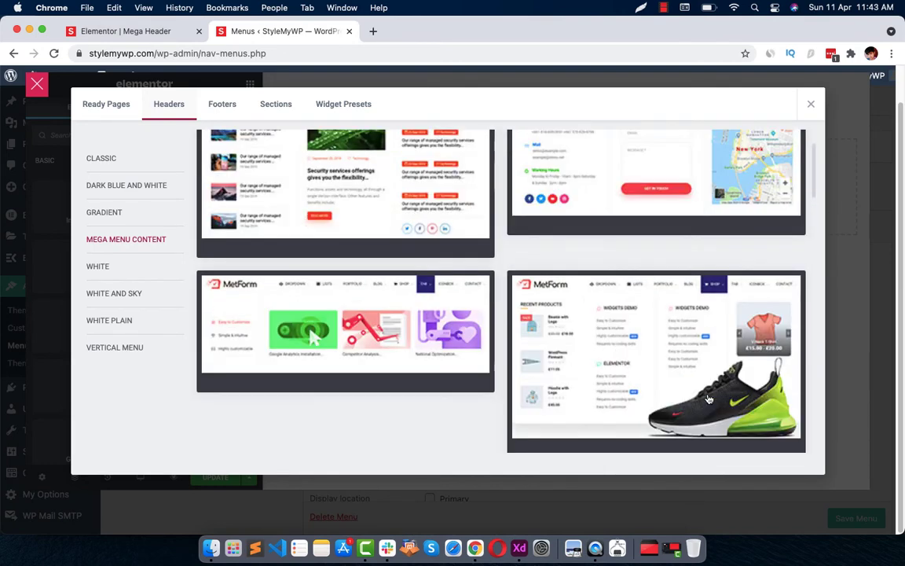
Preview and insert the MetForm Contact mega menu layout with quick contact details, contact form and map
left_click(632, 220)
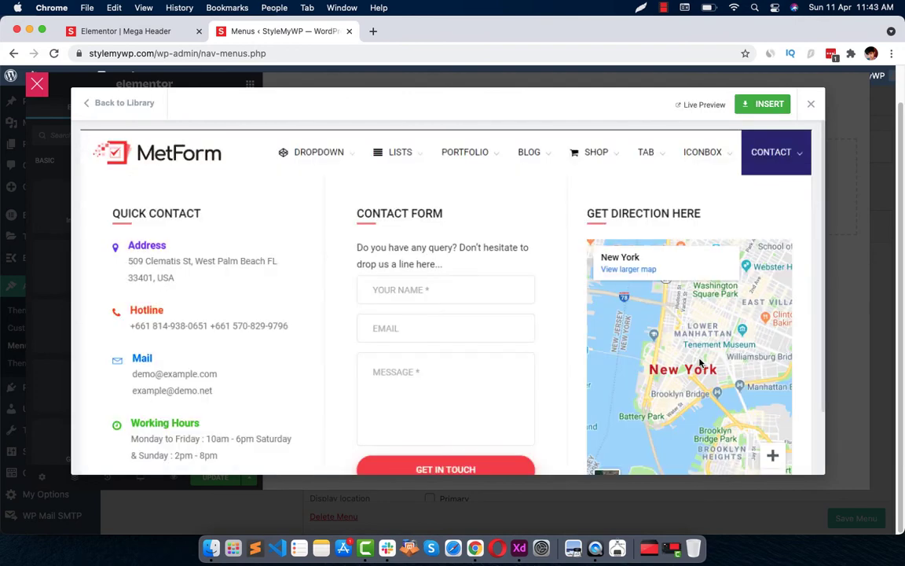
scroll(533, 329, "down", 2)
scroll(533, 329, "up", 2)
left_click(761, 107)
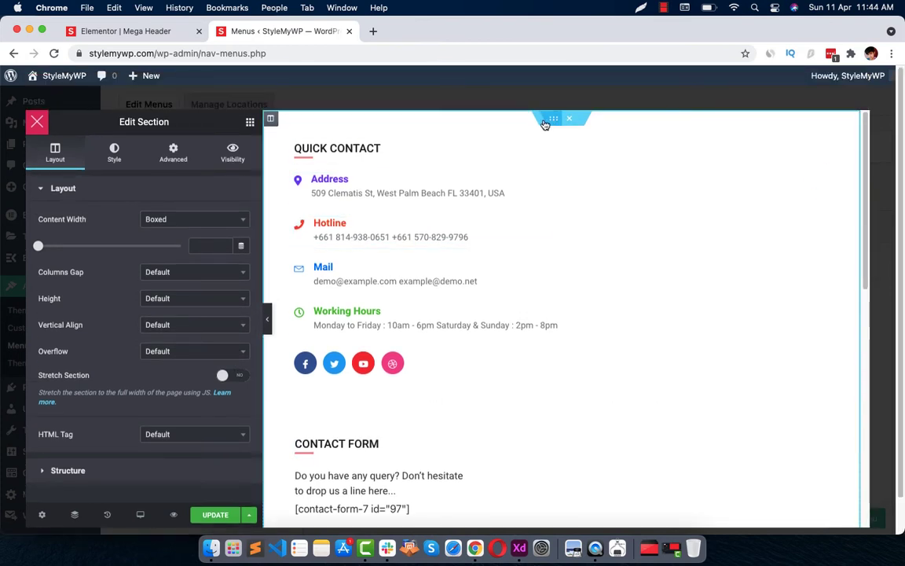
Set the contact section's content width to Full Width with Stretch Section on, update the content and close the editor
left_click(157, 220)
left_click(159, 268)
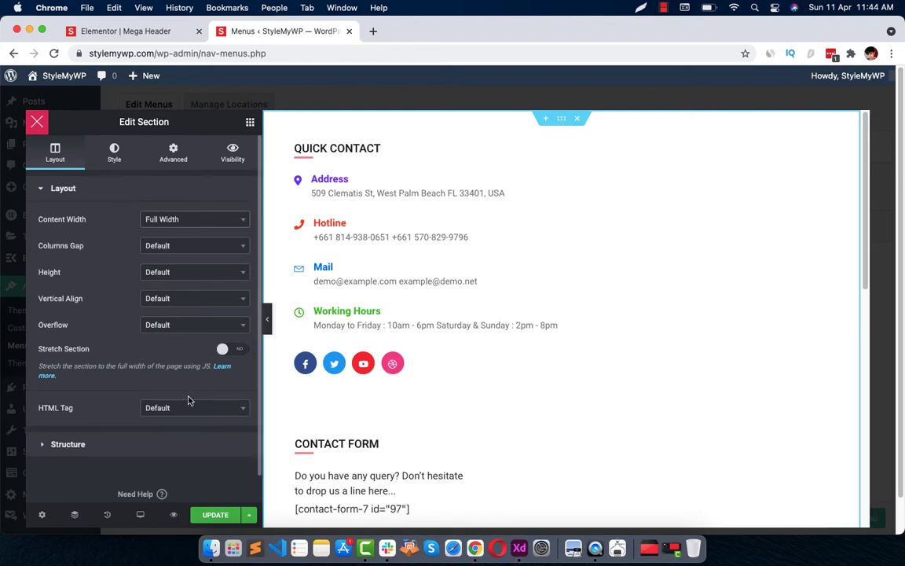
left_click(229, 350)
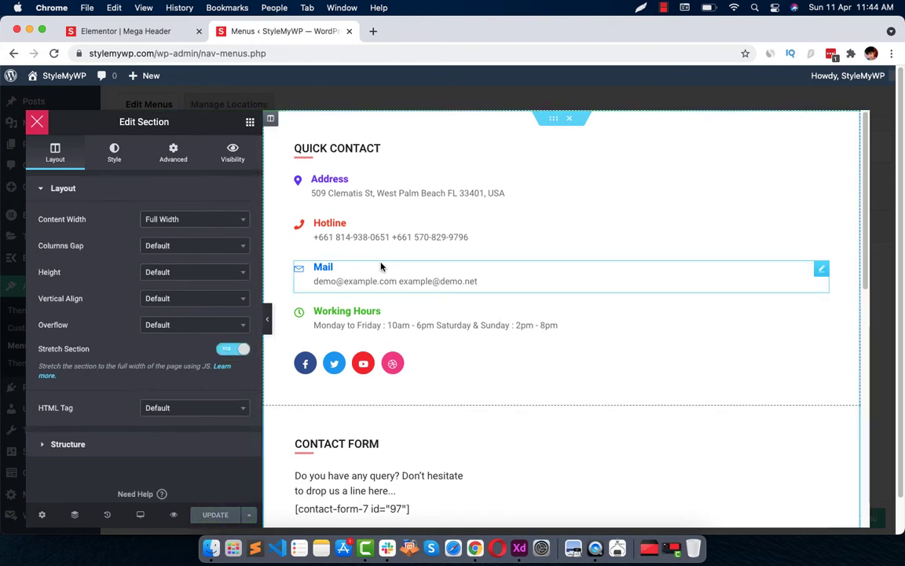
left_click(269, 120)
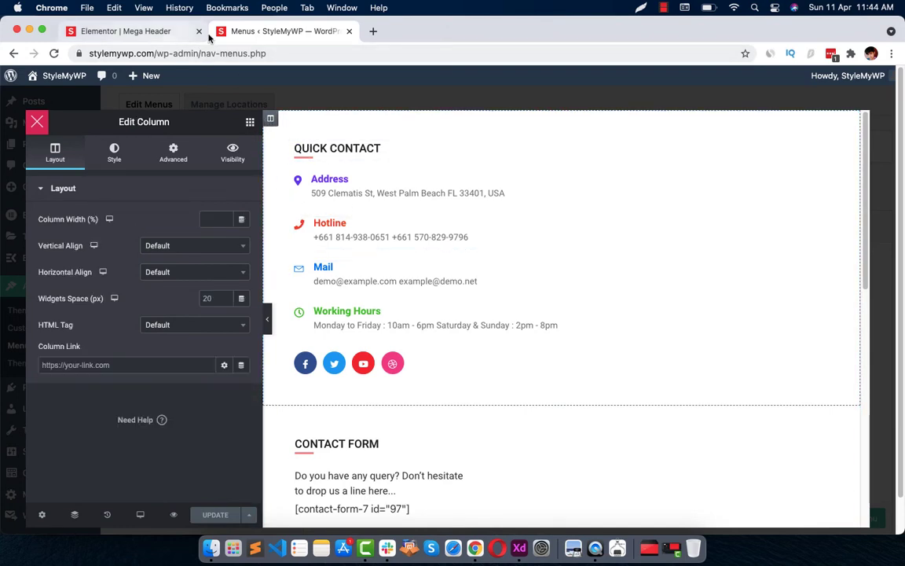
left_click(35, 125)
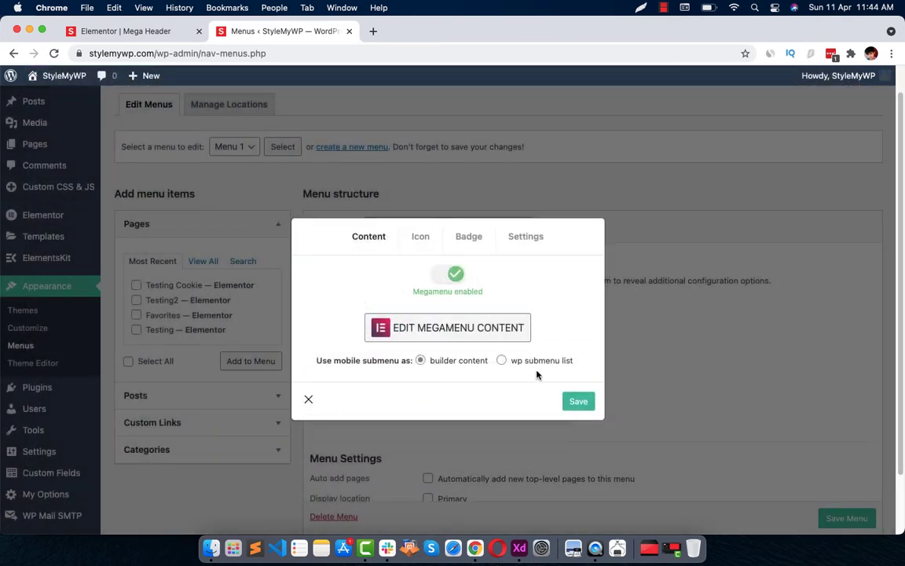
Save and close the Modal item's mega menu content settings, and save Menu 1
left_click(577, 401)
left_click(309, 401)
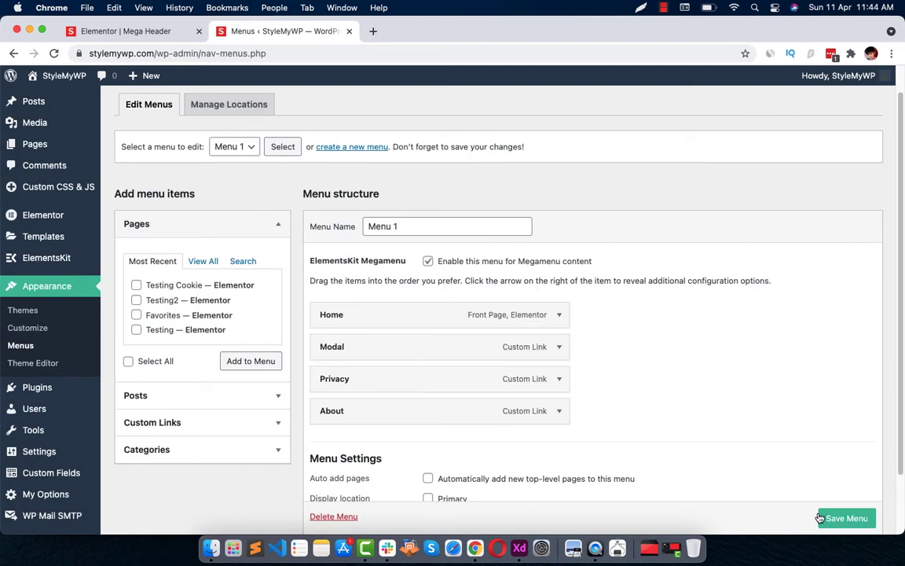
scroll(819, 518, "down", 1)
left_click(833, 495)
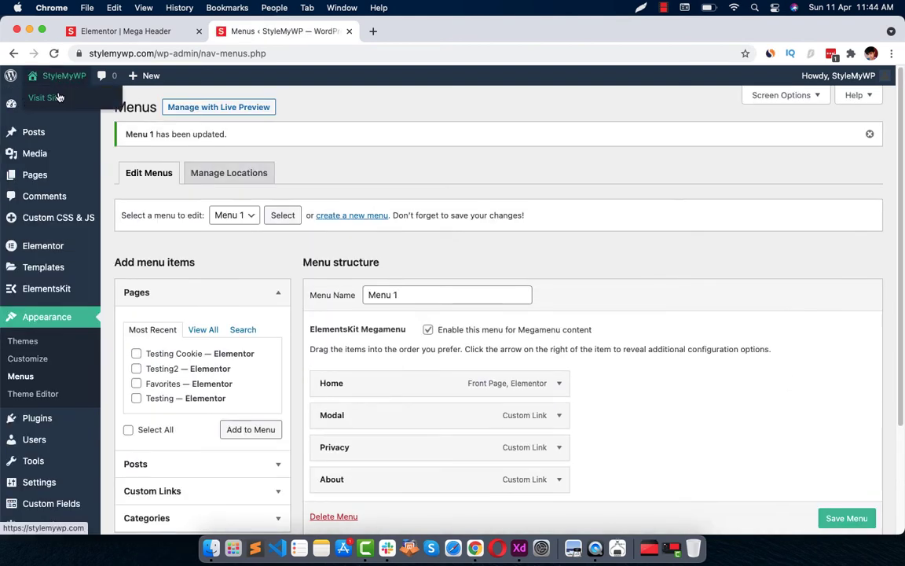
Open the live site in a new tab and examine the Modal item's contact mega menu, including the contact form shortcode
right_click(59, 93)
left_click(75, 101)
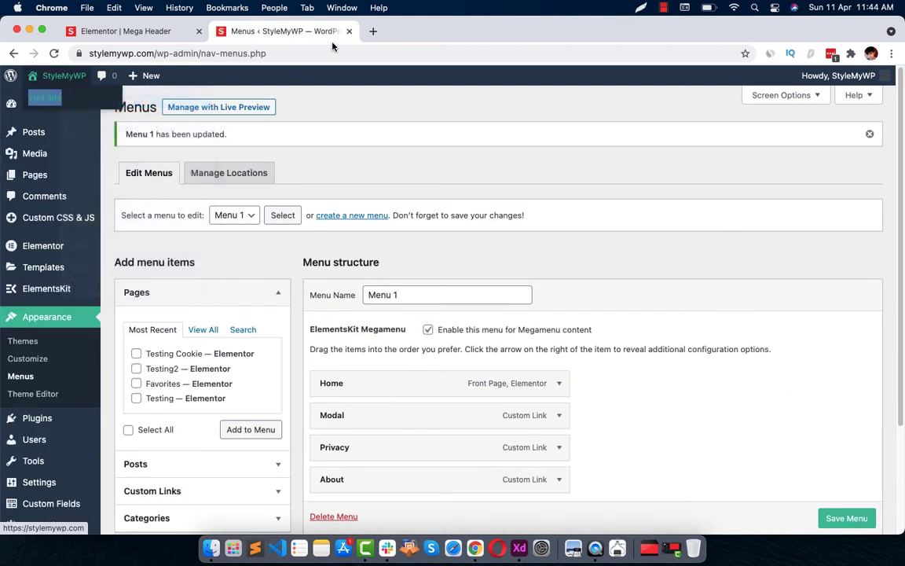
left_click(385, 32)
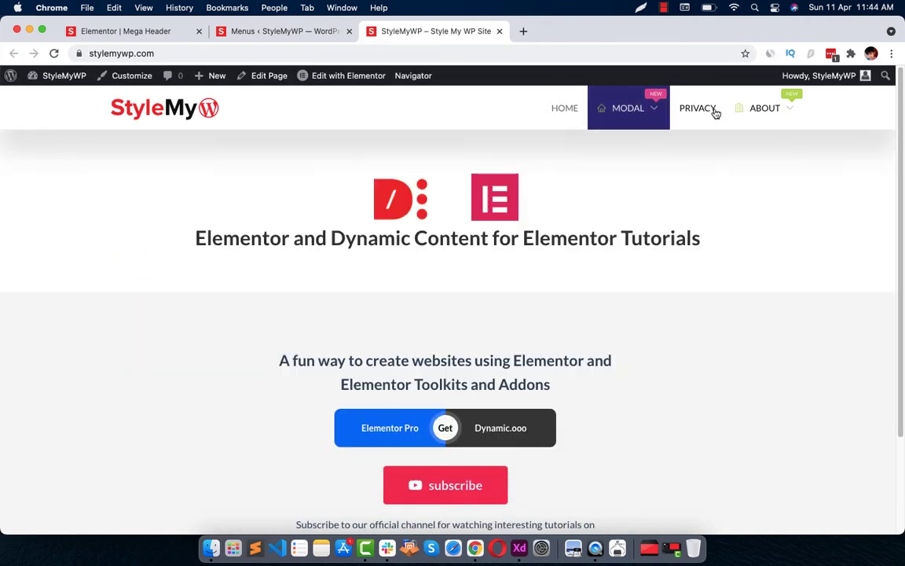
mouse_move(657, 115)
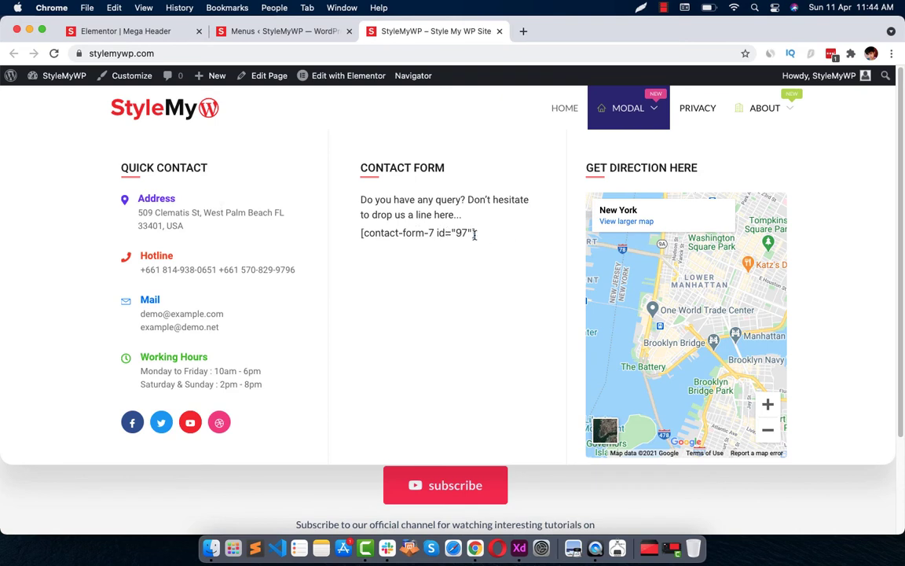
left_click_drag(474, 234, 363, 237)
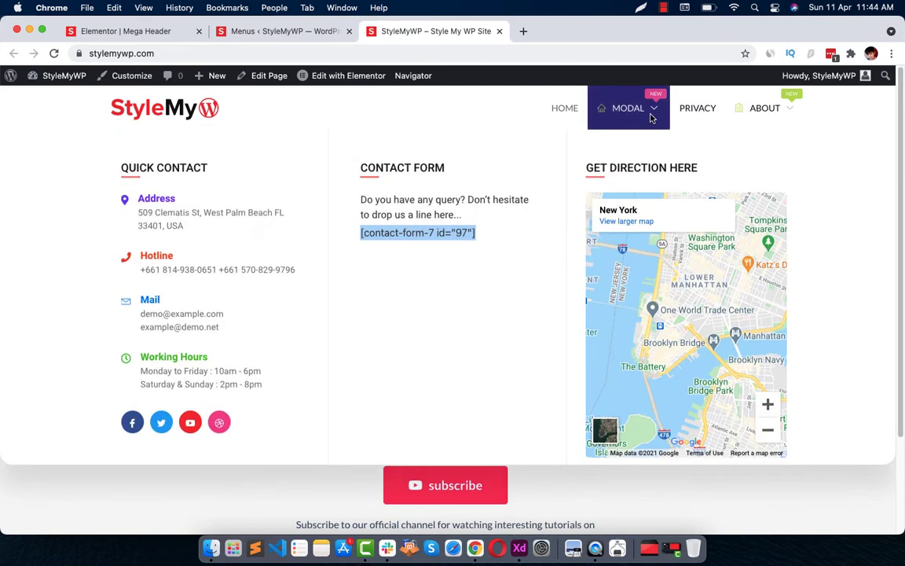
mouse_move(784, 117)
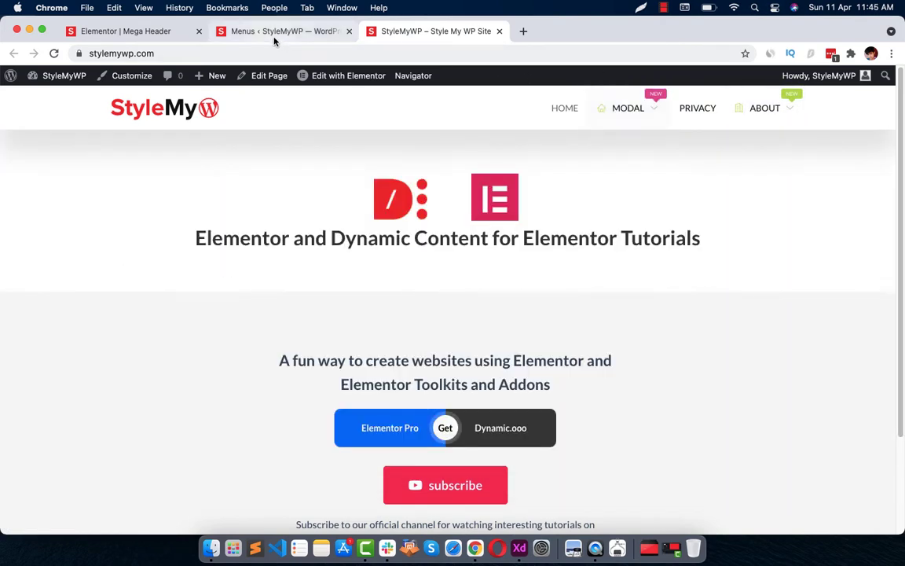
Return to the Menus page and set the Modal item's mega menu icon to the pencil
left_click(246, 32)
left_click(125, 31)
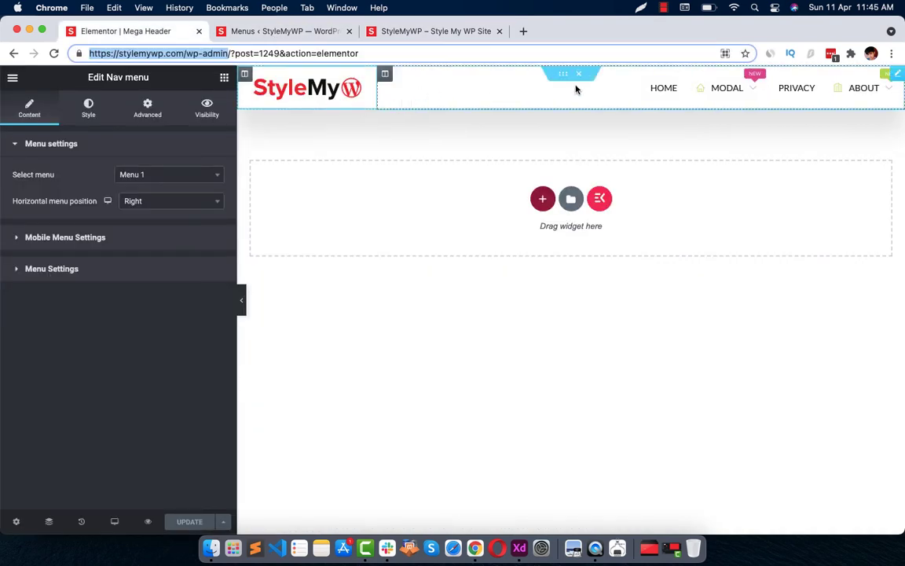
left_click(305, 38)
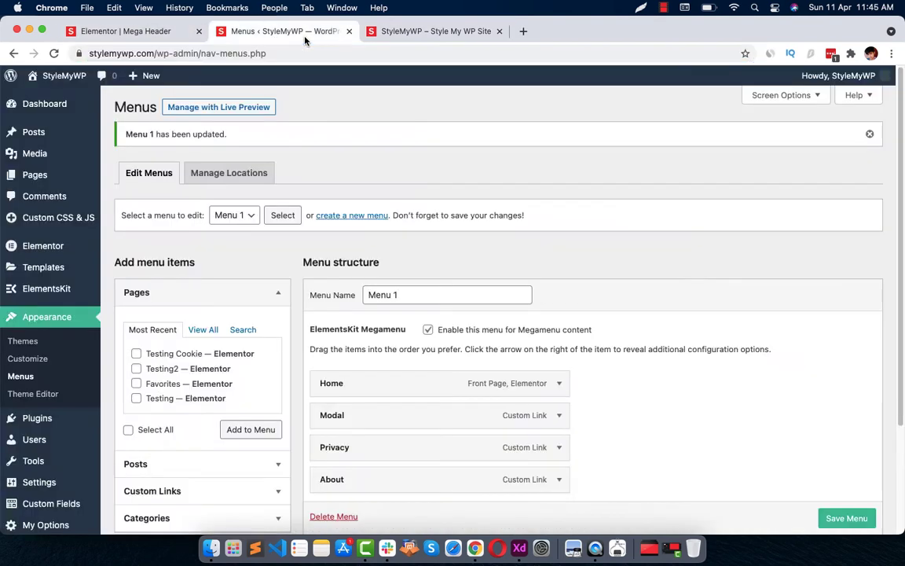
scroll(400, 315, "down", 3)
mouse_move(403, 282)
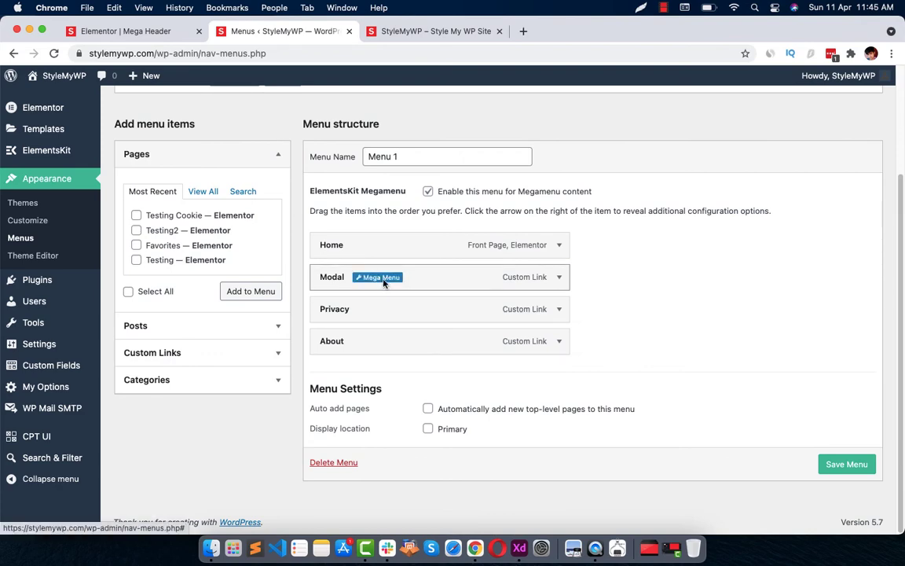
left_click(382, 279)
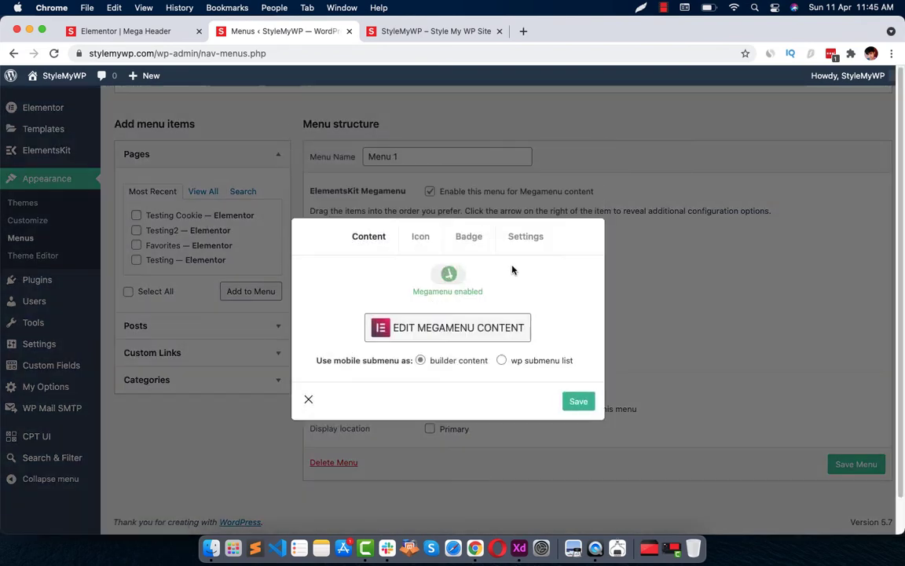
left_click(418, 246)
left_click(573, 316)
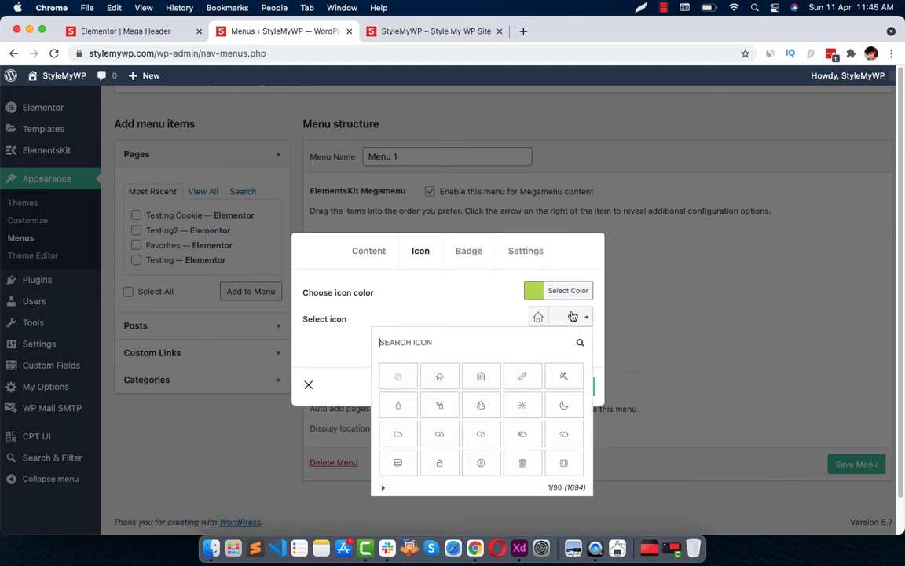
left_click(393, 31)
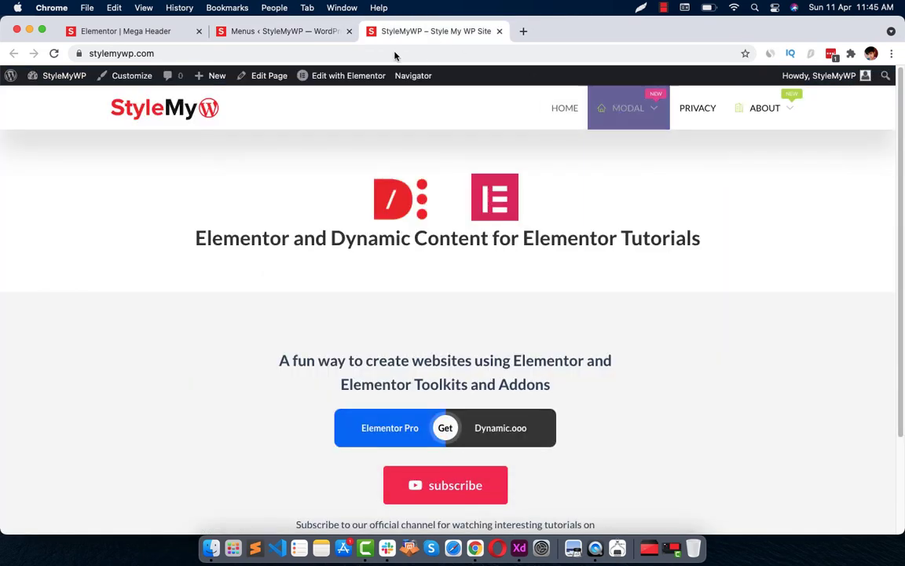
left_click(318, 31)
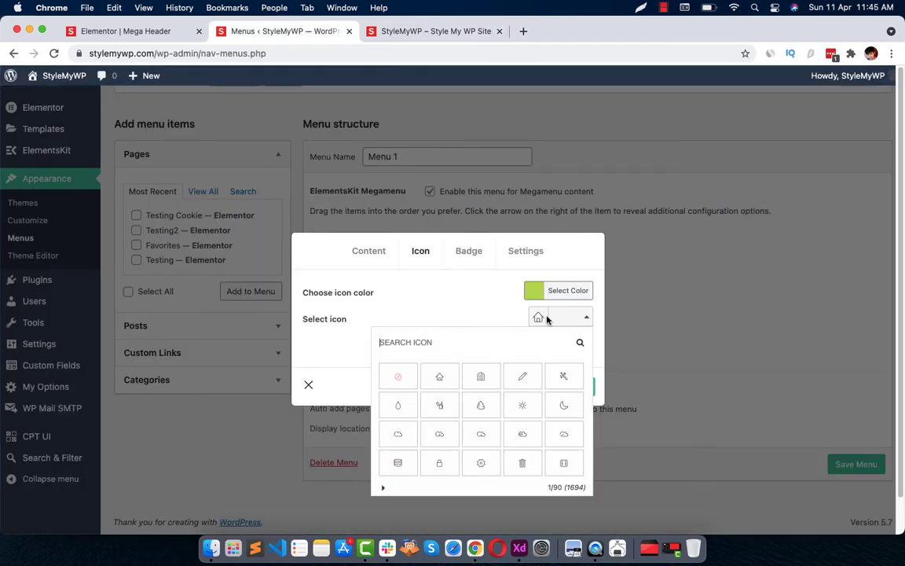
left_click(520, 378)
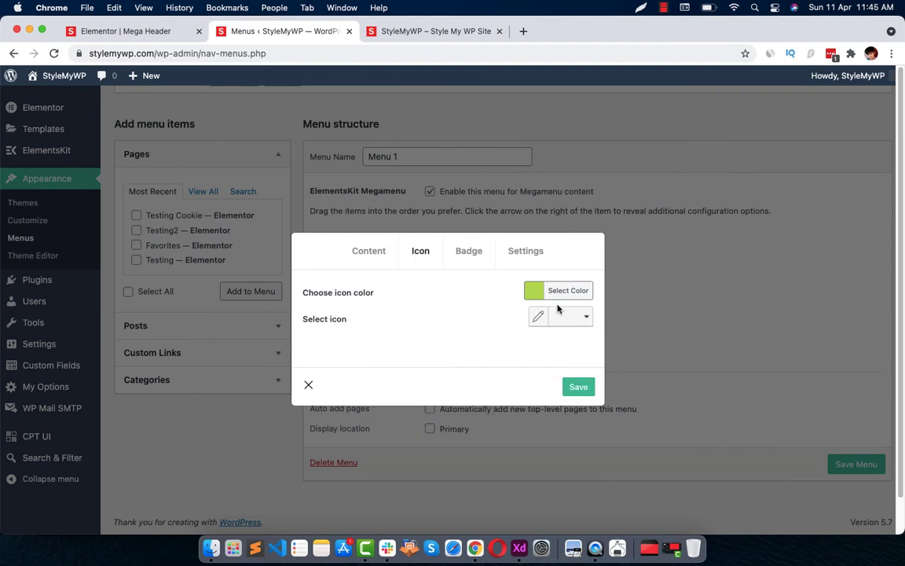
Set the Modal item's icon color to black
left_click(444, 33)
left_click(556, 291)
left_click(468, 438)
left_click(414, 332)
Change the Modal item's badge text to Feature
left_click(468, 251)
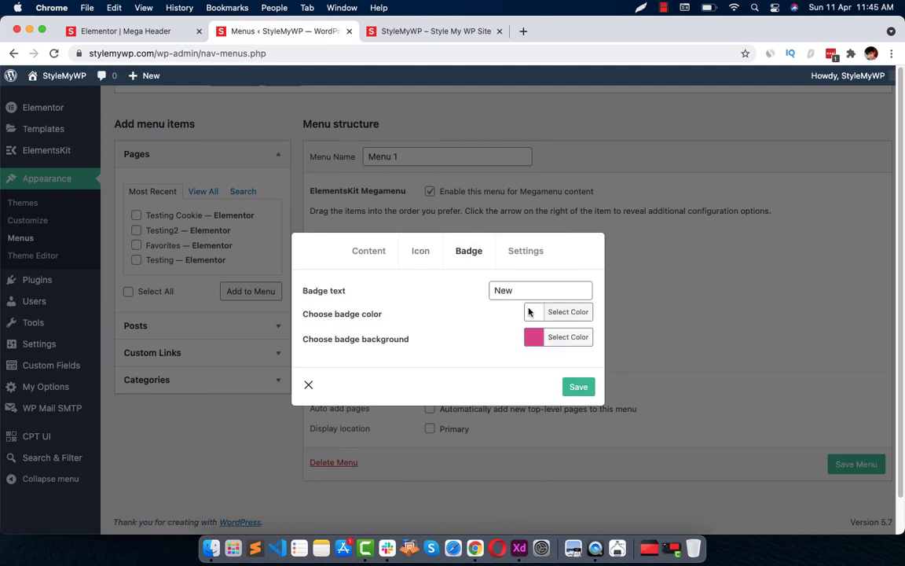
left_click(409, 33)
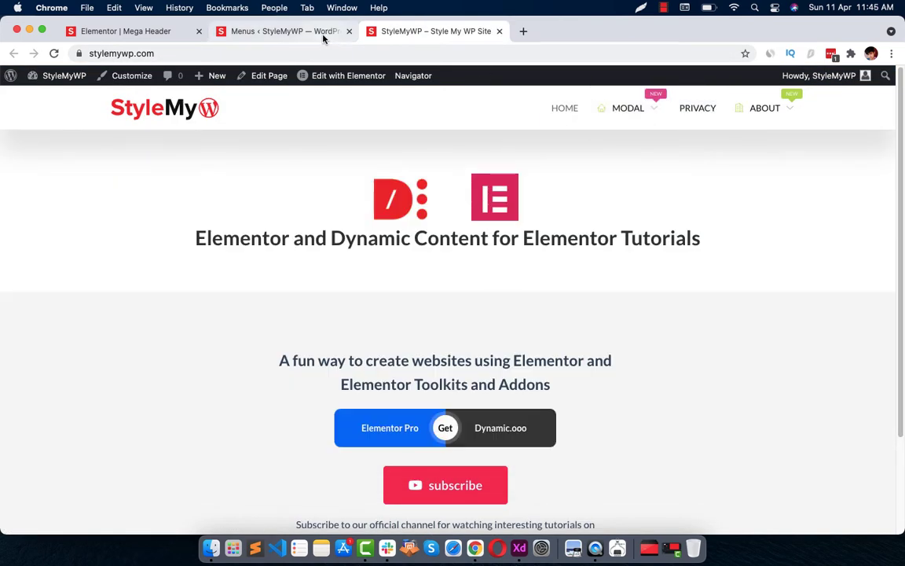
left_click(292, 33)
left_click_drag(527, 292, 389, 291)
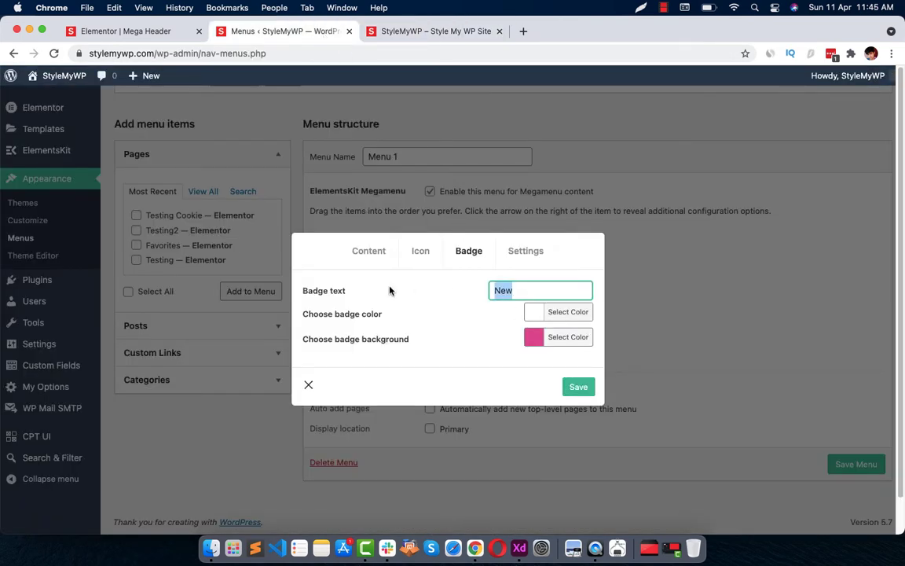
key("BackSpace")
type("Feature")
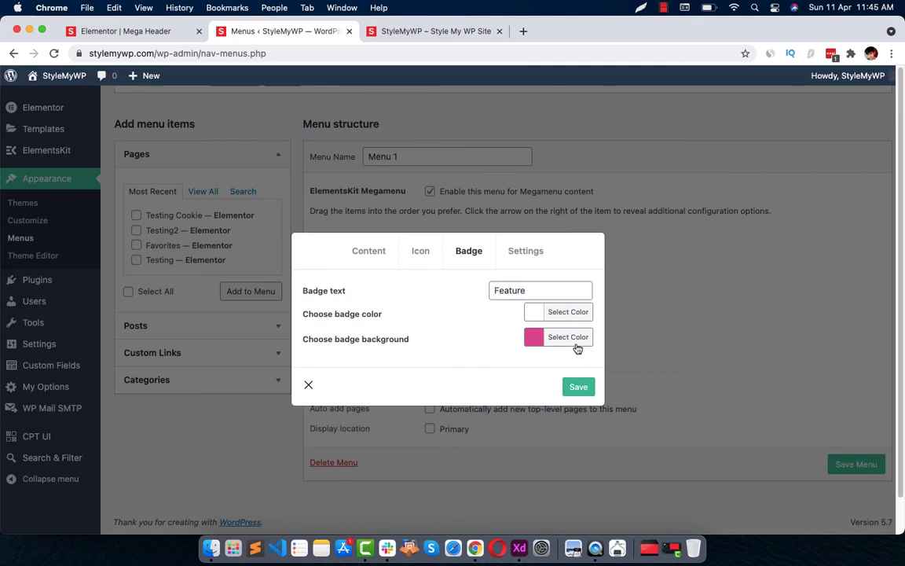
Set the Modal item's badge background to the red preset color and save the badge settings
left_click(572, 339)
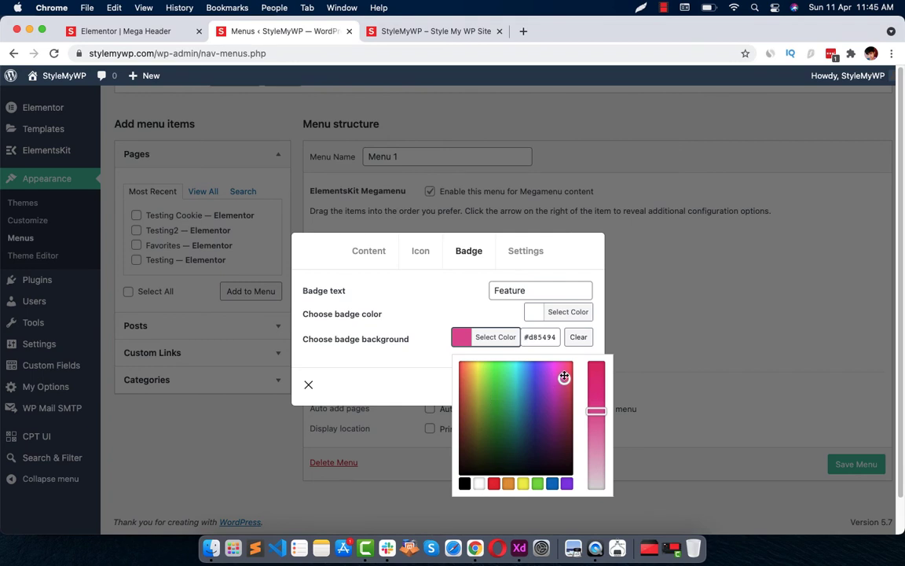
left_click_drag(564, 377, 584, 377)
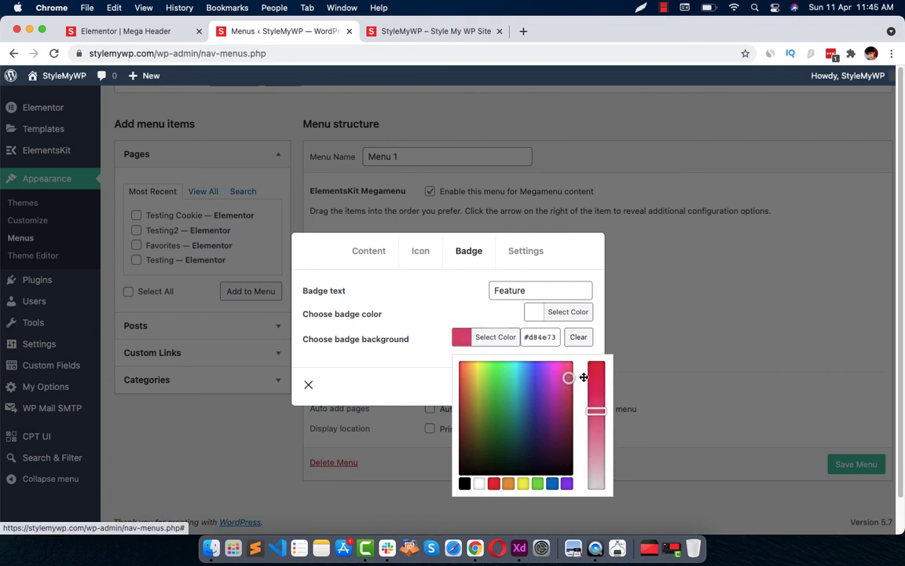
left_click(493, 484)
left_click(456, 316)
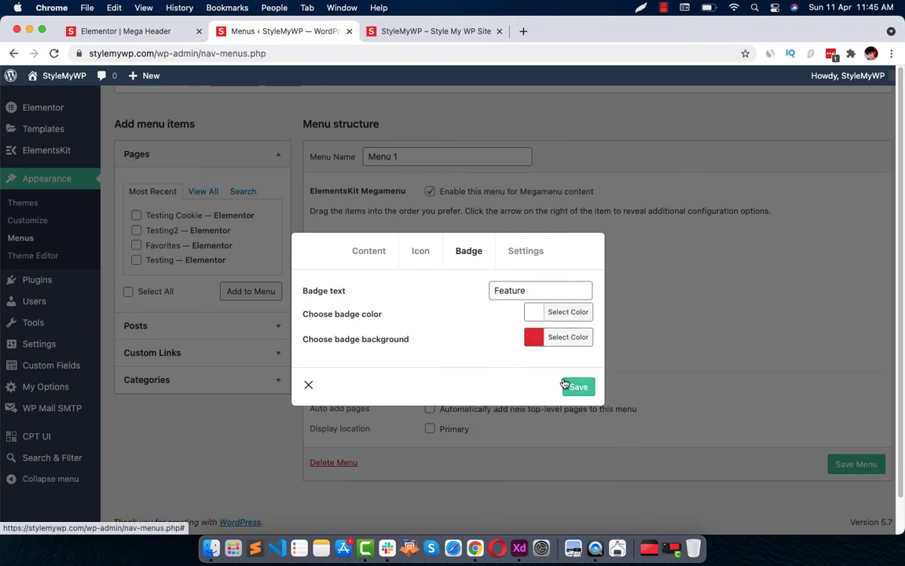
left_click(566, 385)
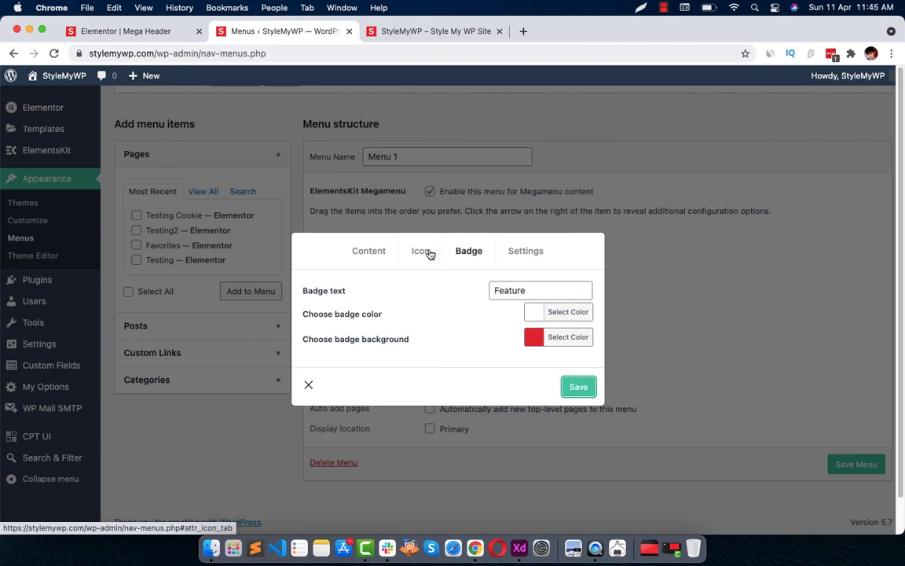
Check the Modal item's mega menu width and position options, save and close its settings, and save Menu 1
left_click(538, 253)
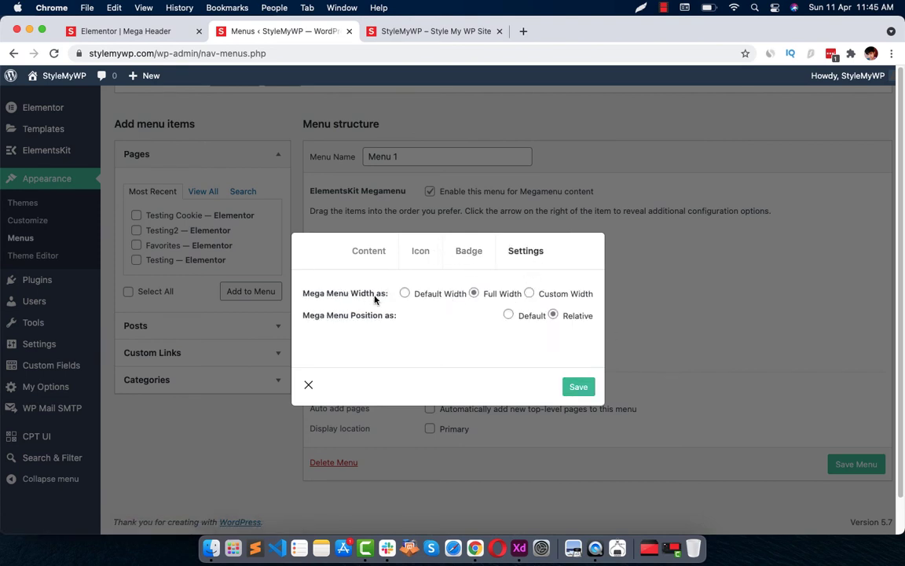
left_click(578, 388)
left_click(310, 385)
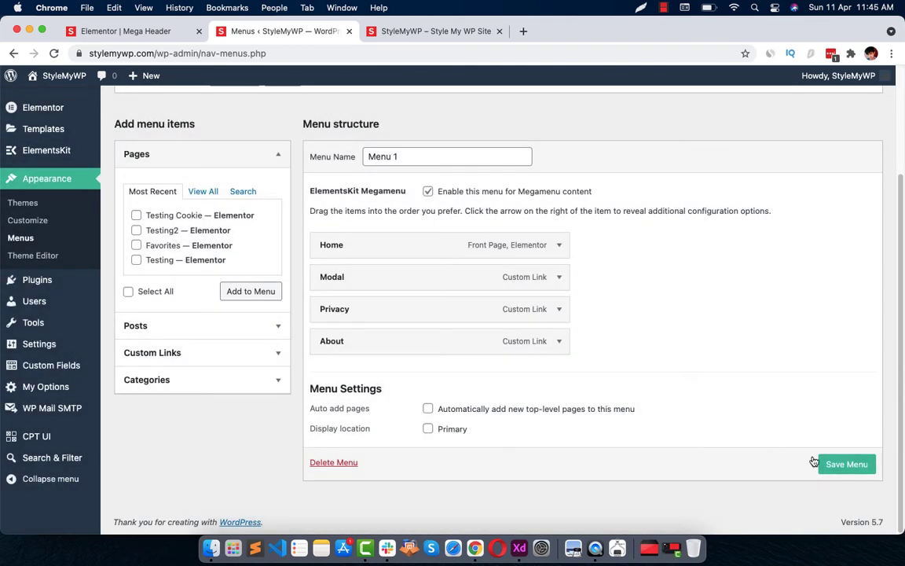
left_click(824, 463)
Reload the live site and check the Modal item's icon, badge and mega menu in the header
left_click(414, 31)
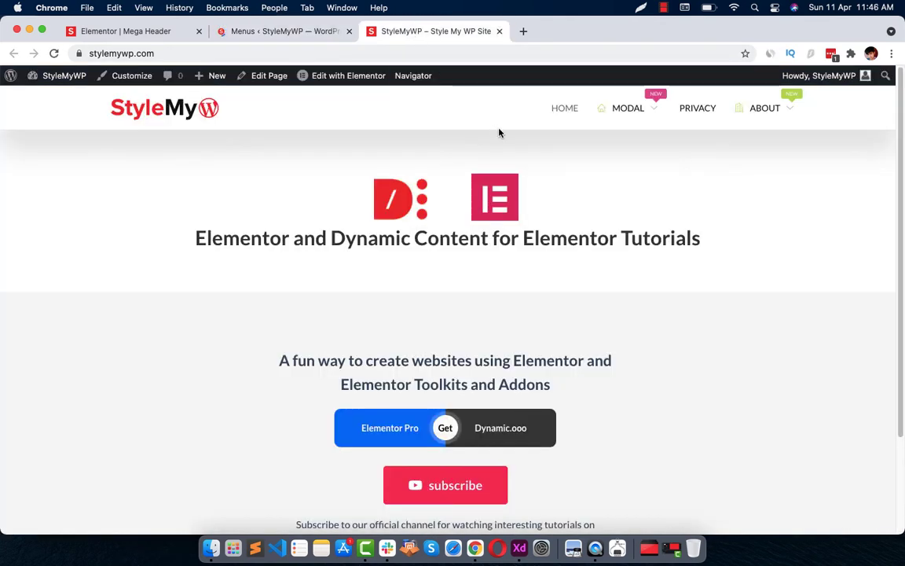
key("super+r")
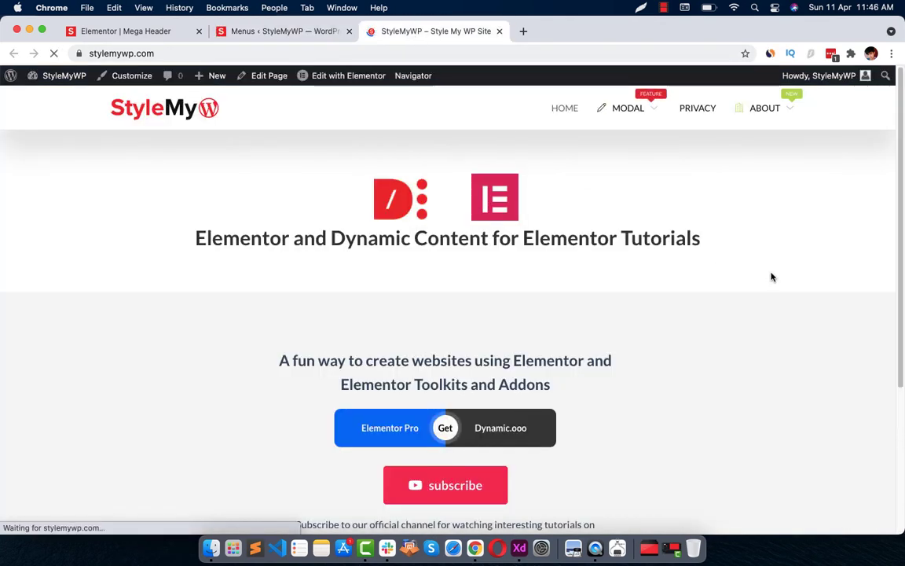
mouse_move(641, 105)
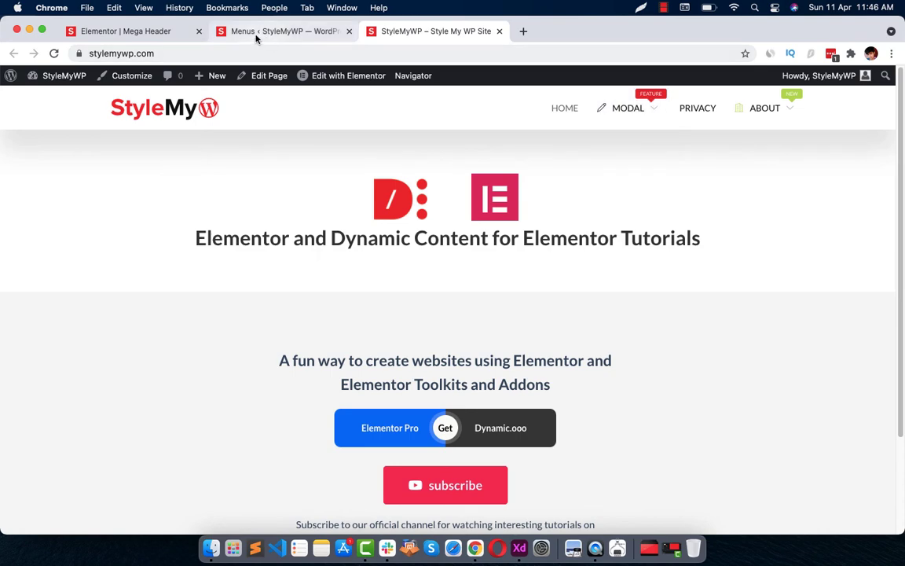
Open the Modal item's mega menu content in the Elementor editor to view it, and close the editor
left_click(259, 32)
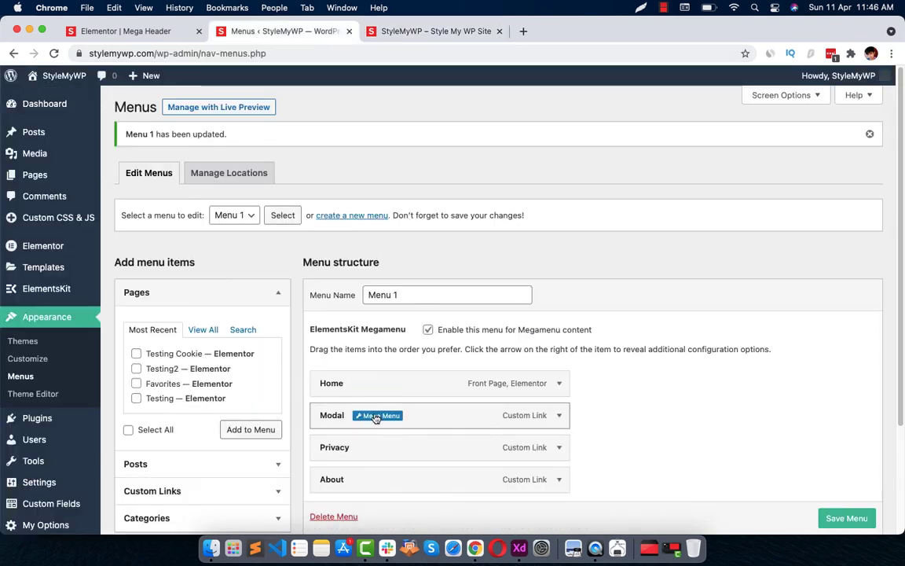
left_click(376, 415)
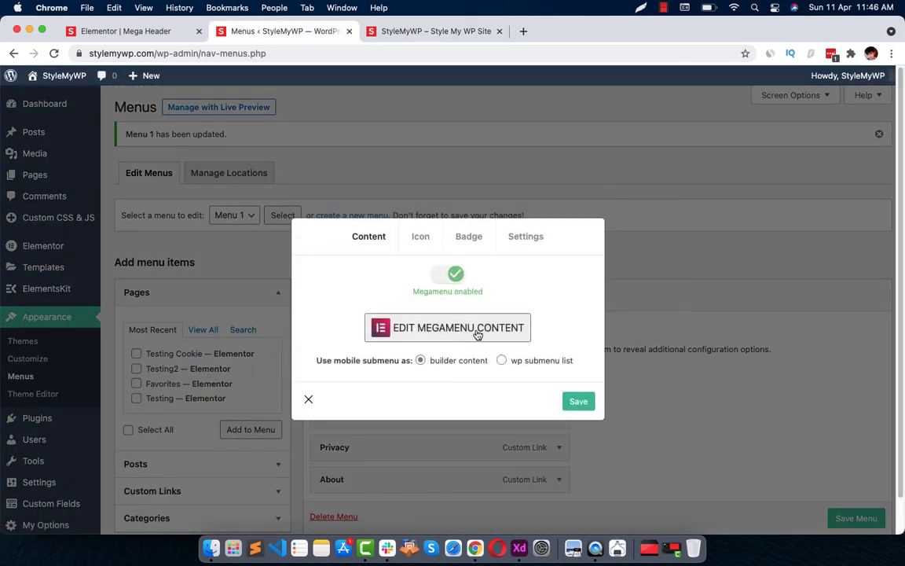
left_click(477, 334)
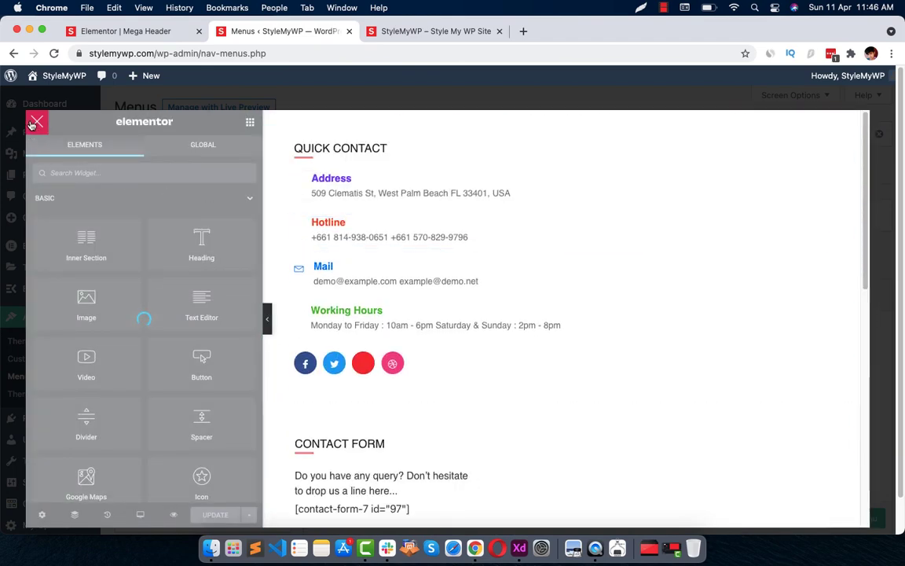
left_click(35, 123)
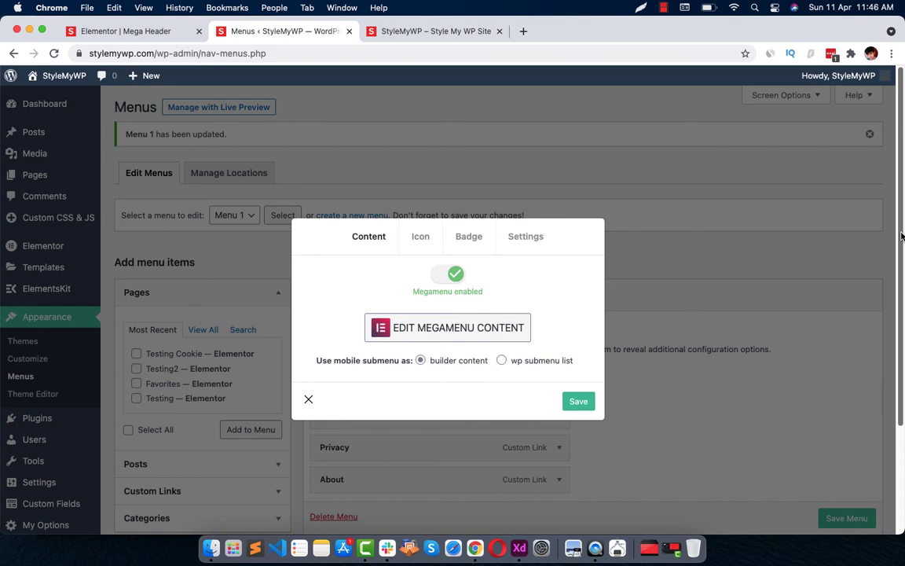
scroll(901, 235, "down", 2)
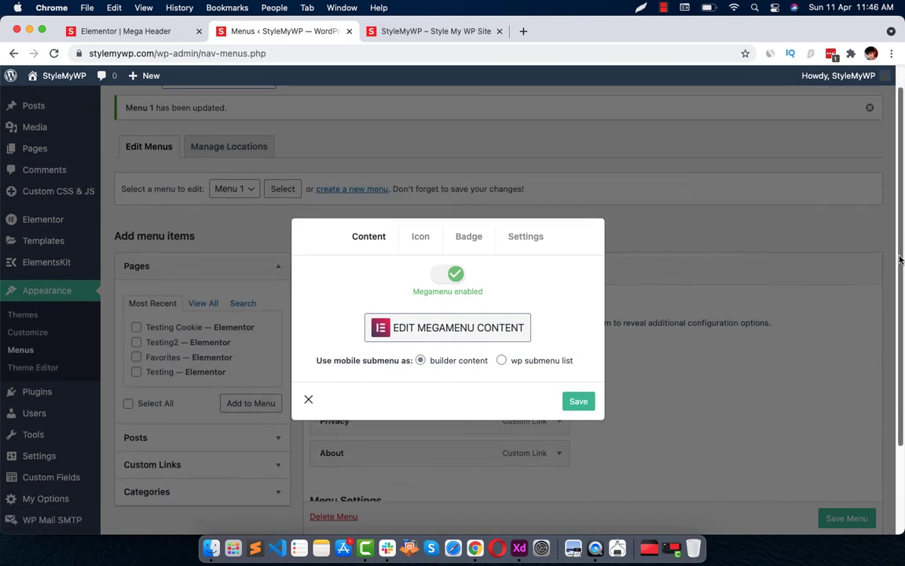
scroll(902, 223, "up", 2)
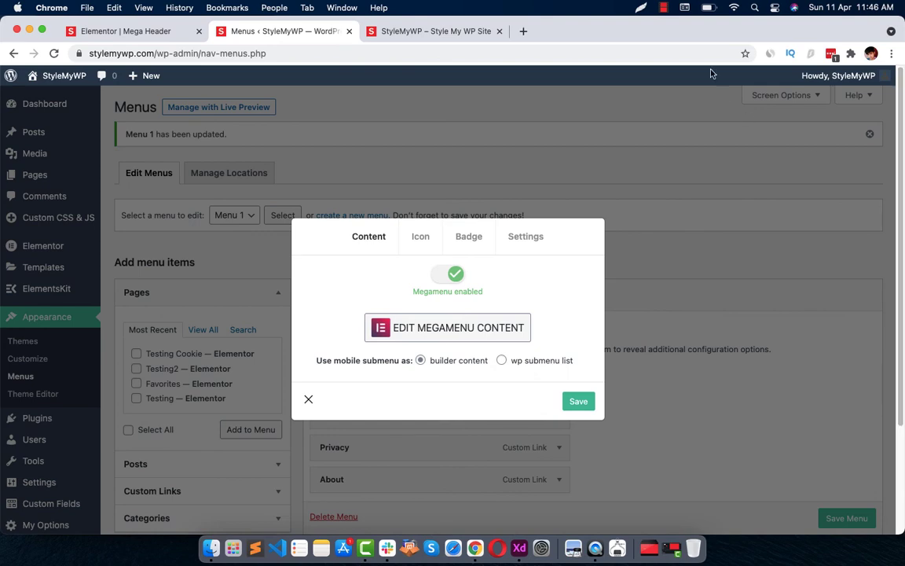
left_click(665, 7)
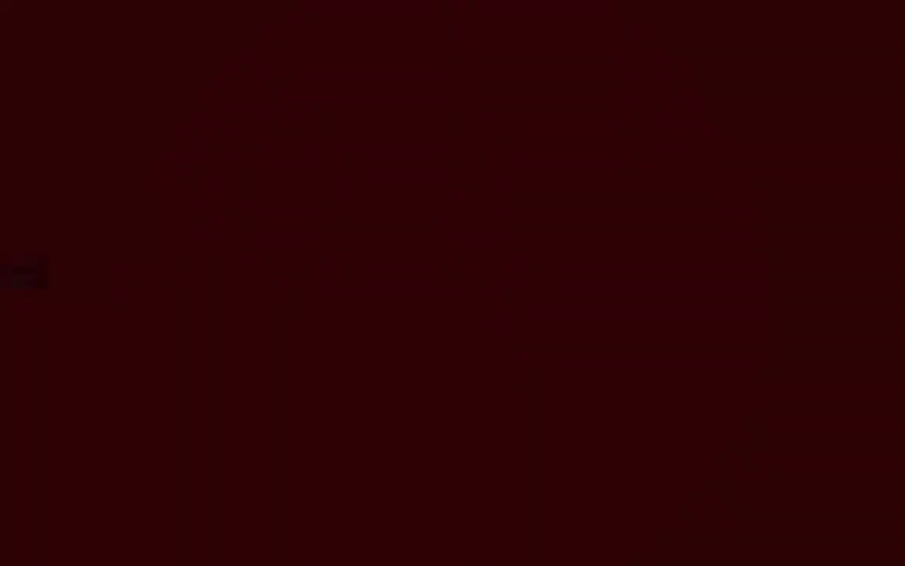